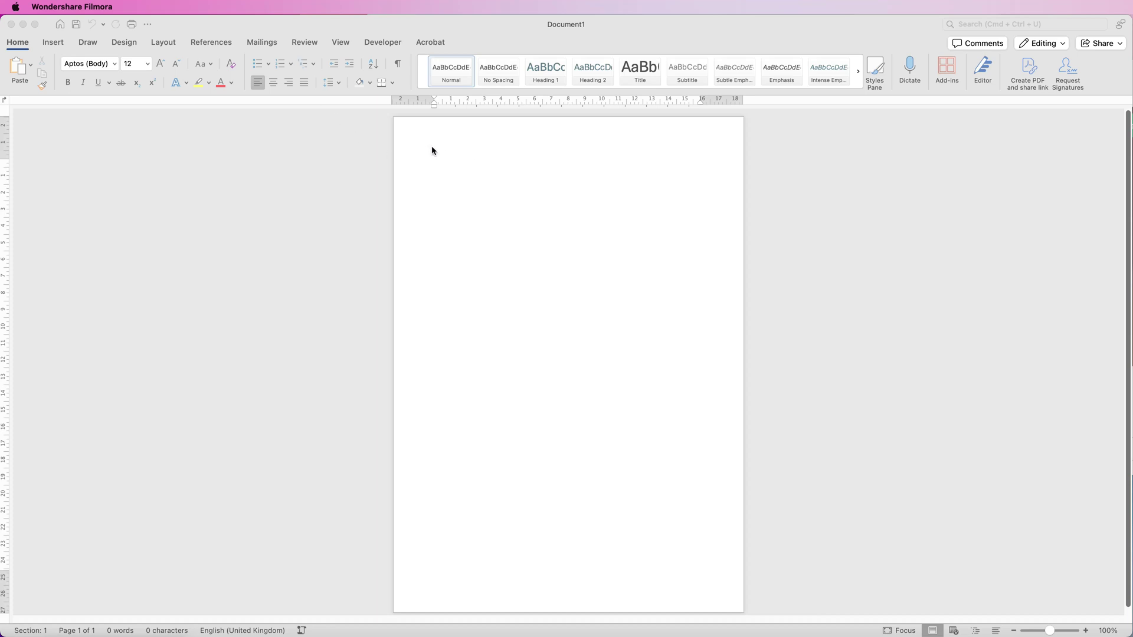
Set Document1's page to landscape, leaving the paper size unchanged
click(166, 46)
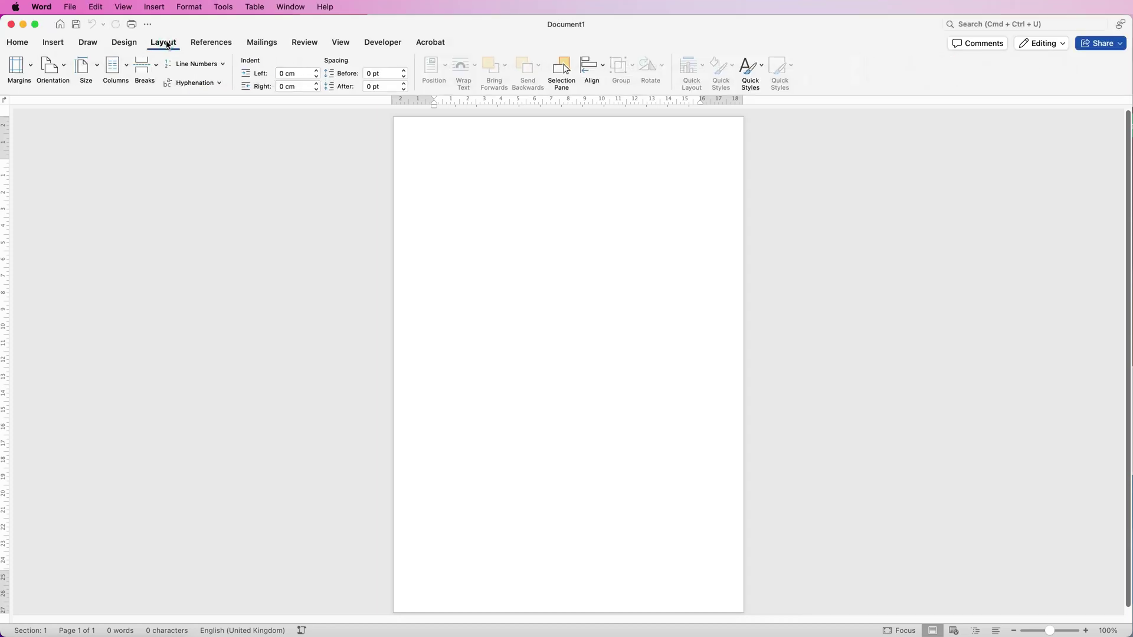
click(97, 66)
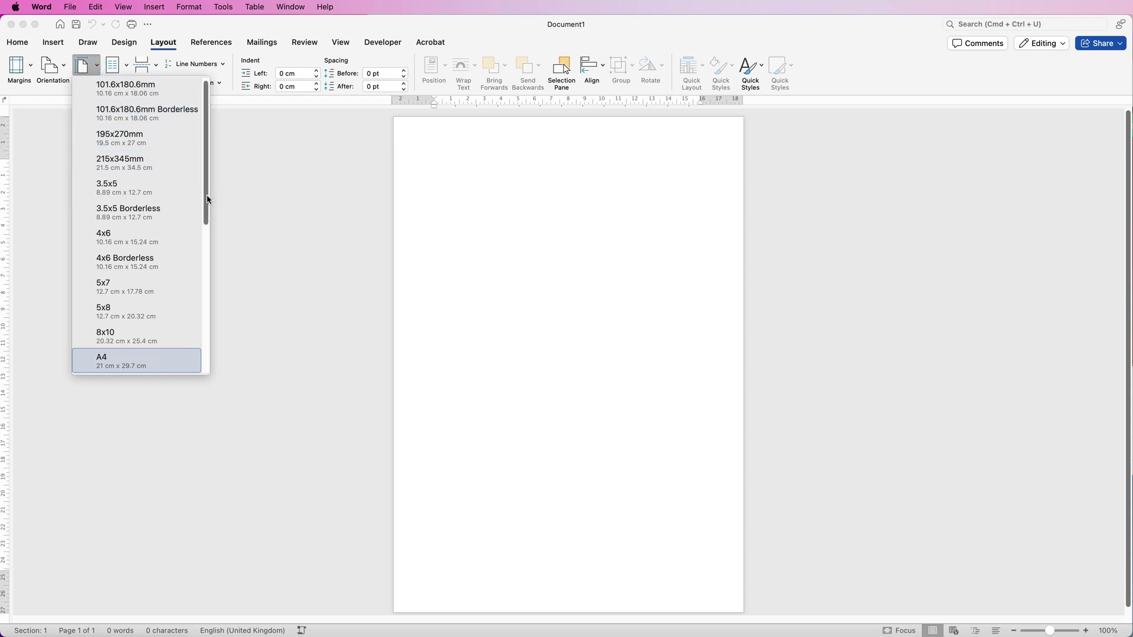
mouse_move(207, 198)
mouse_down()
mouse_move(198, 335)
mouse_move(210, 182)
mouse_up()
click(242, 197)
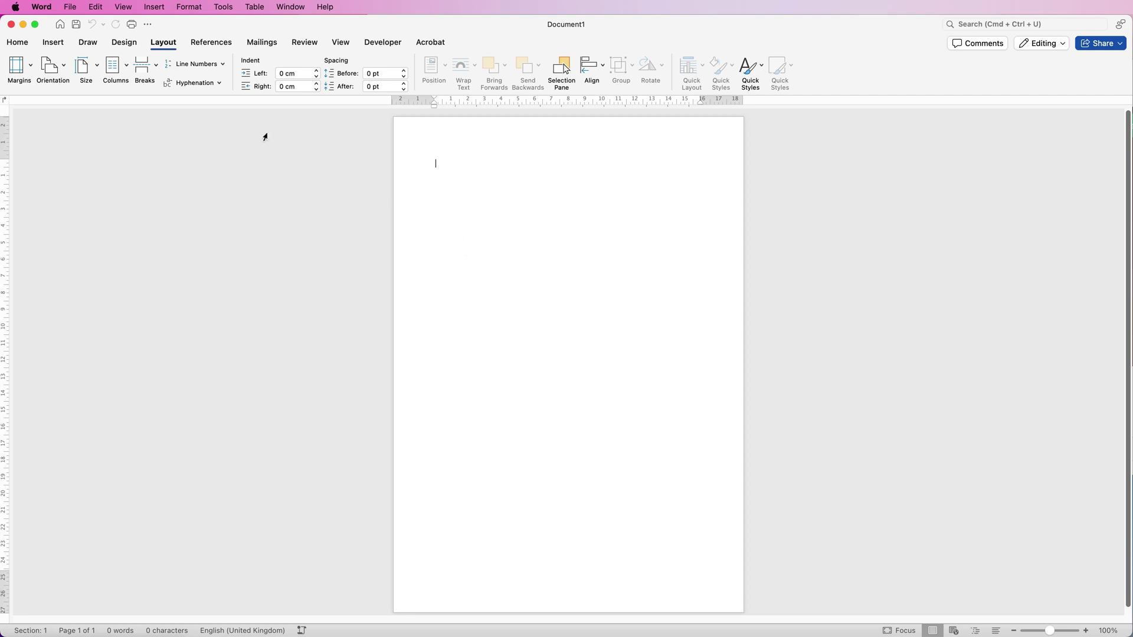
click(63, 70)
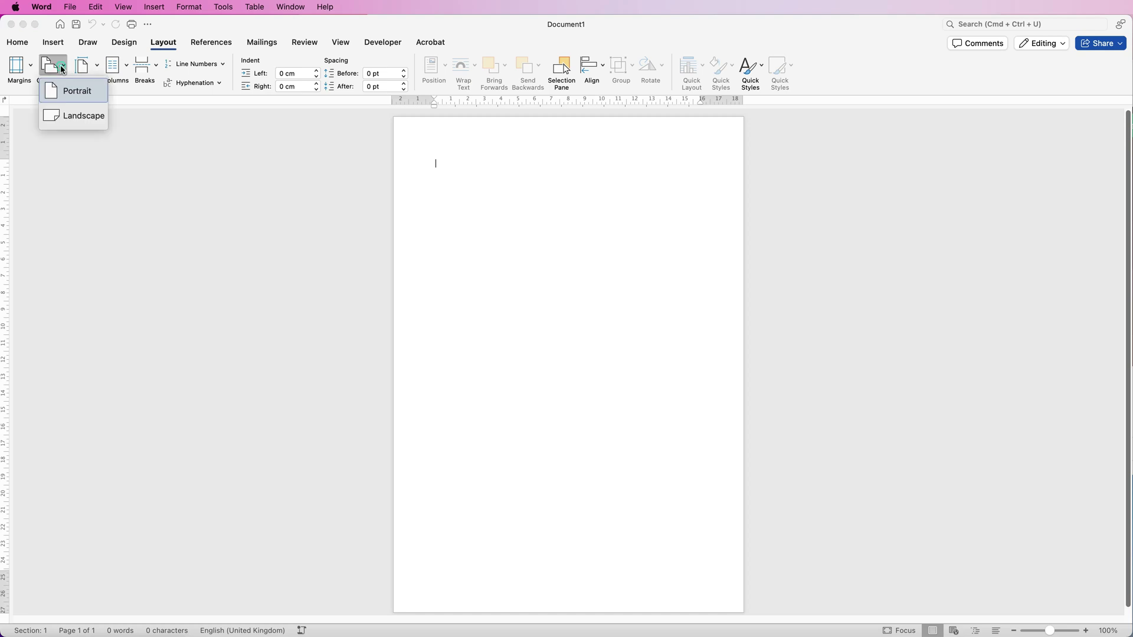
click(66, 116)
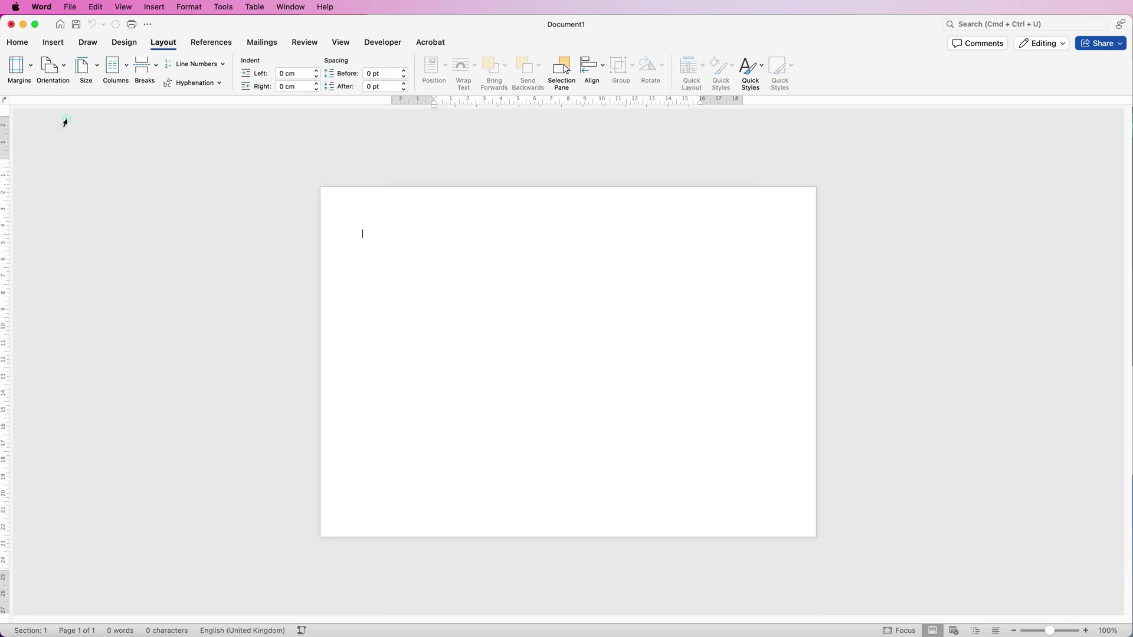
Open the empty header of the landscape page for editing with Edit Header
double_click(527, 199)
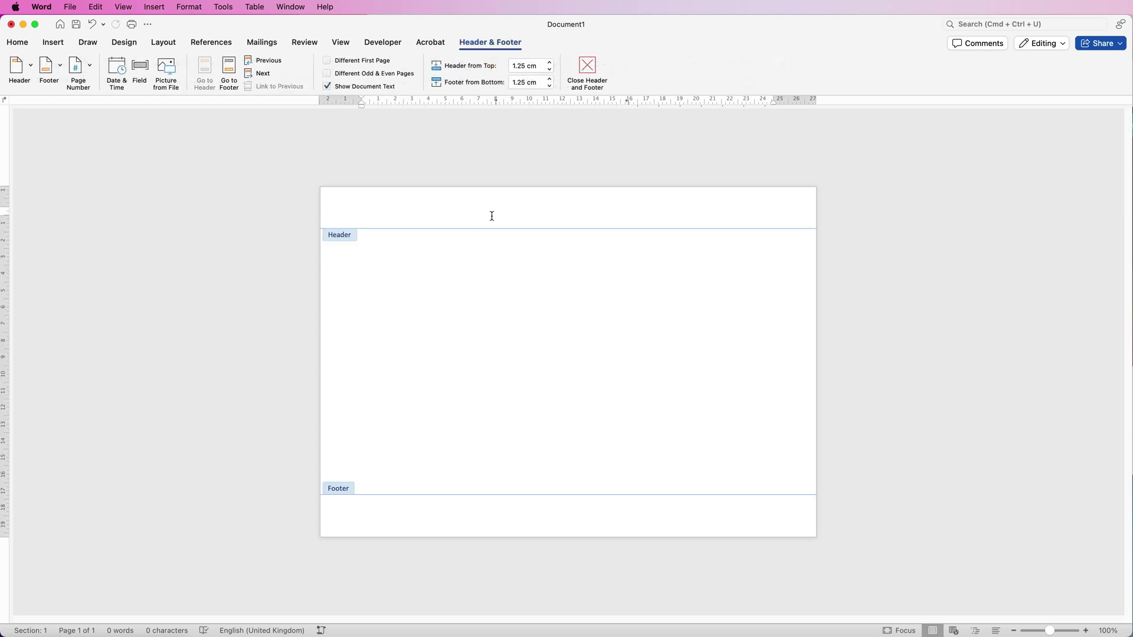
double_click(506, 319)
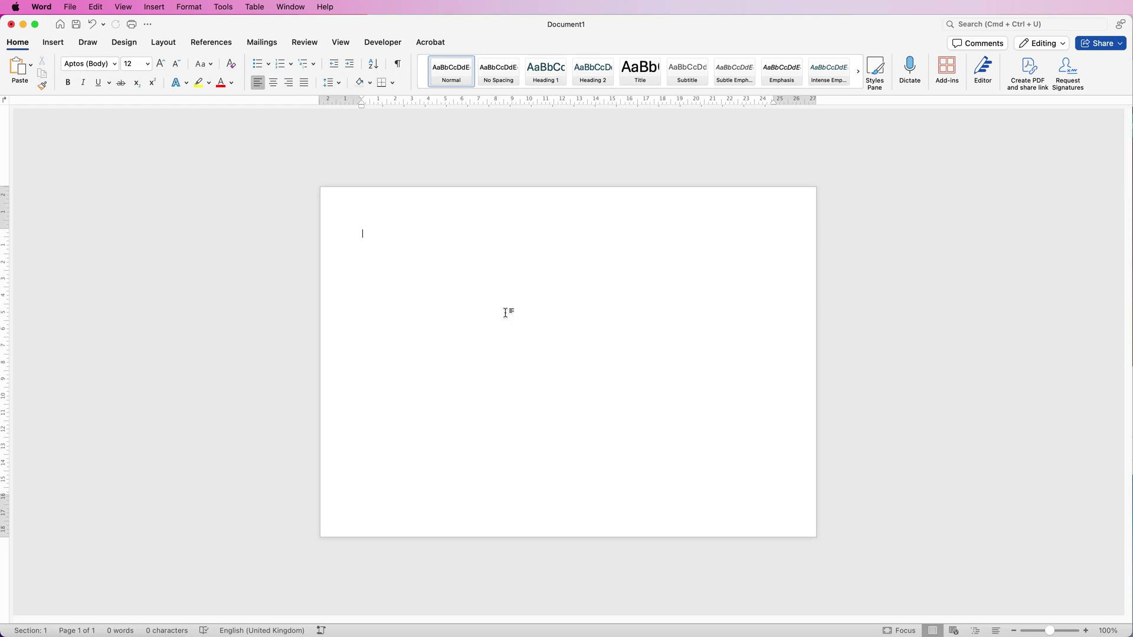
click(164, 42)
click(53, 42)
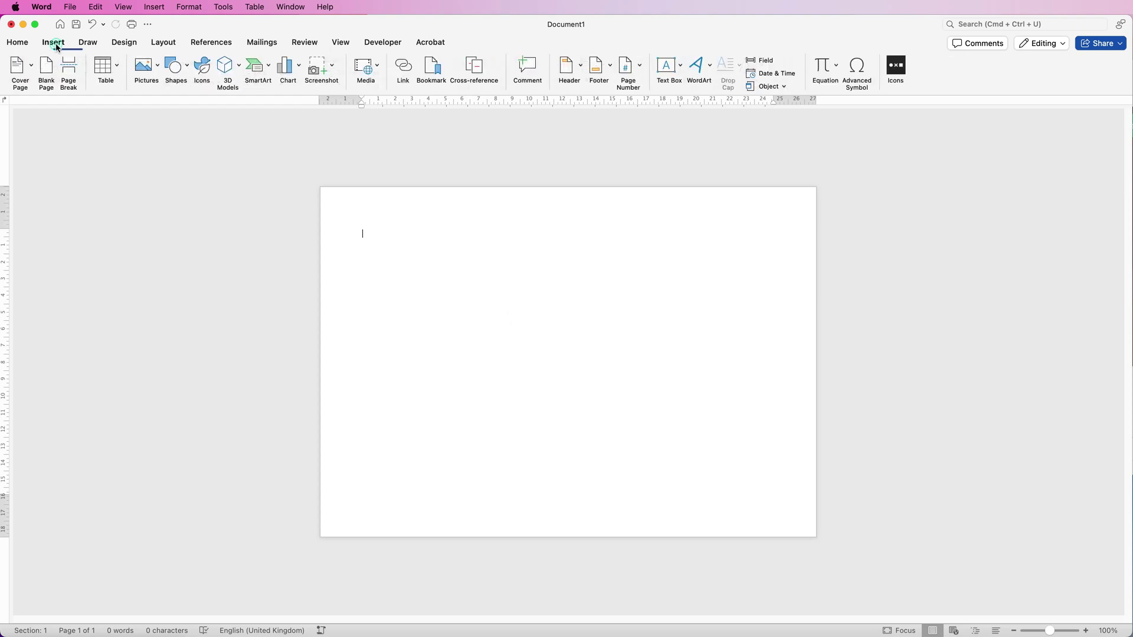
click(582, 69)
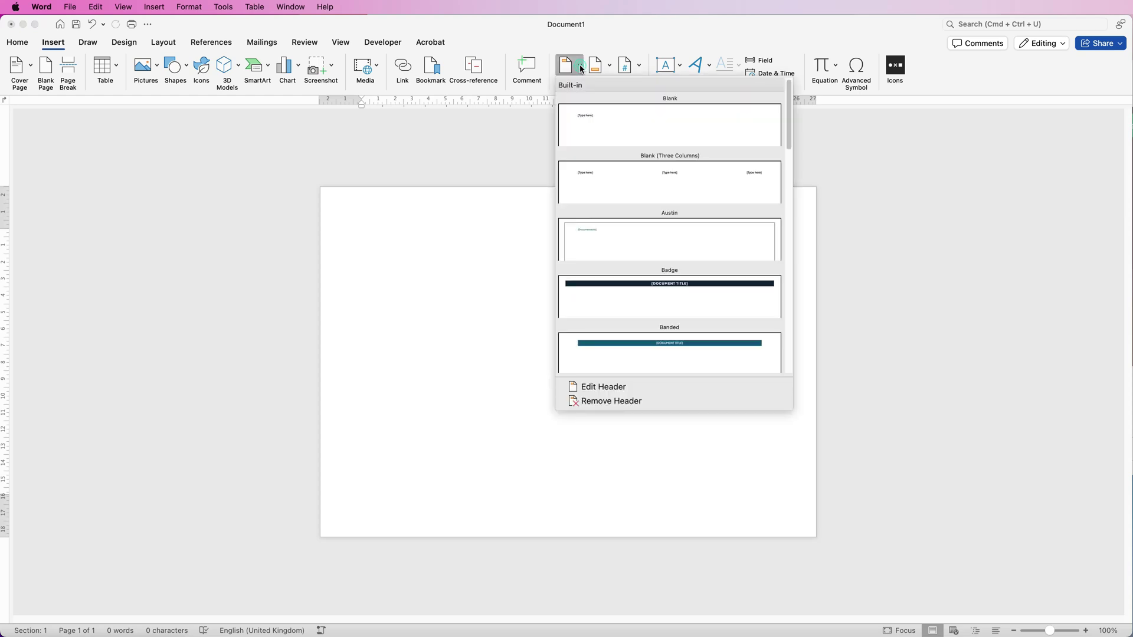
click(605, 386)
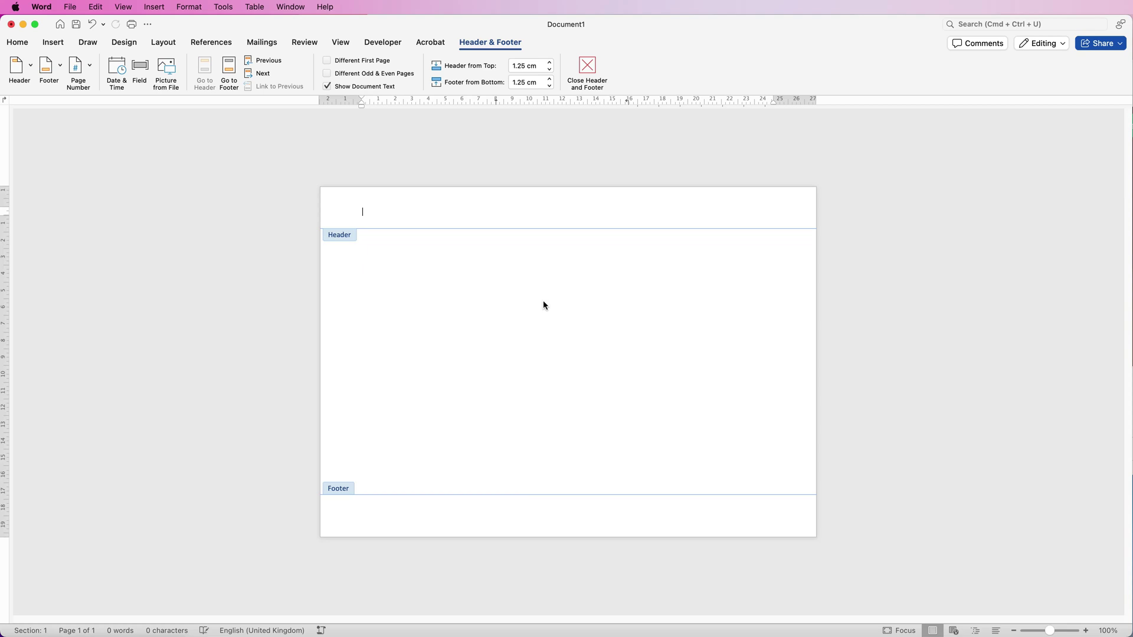
click(54, 43)
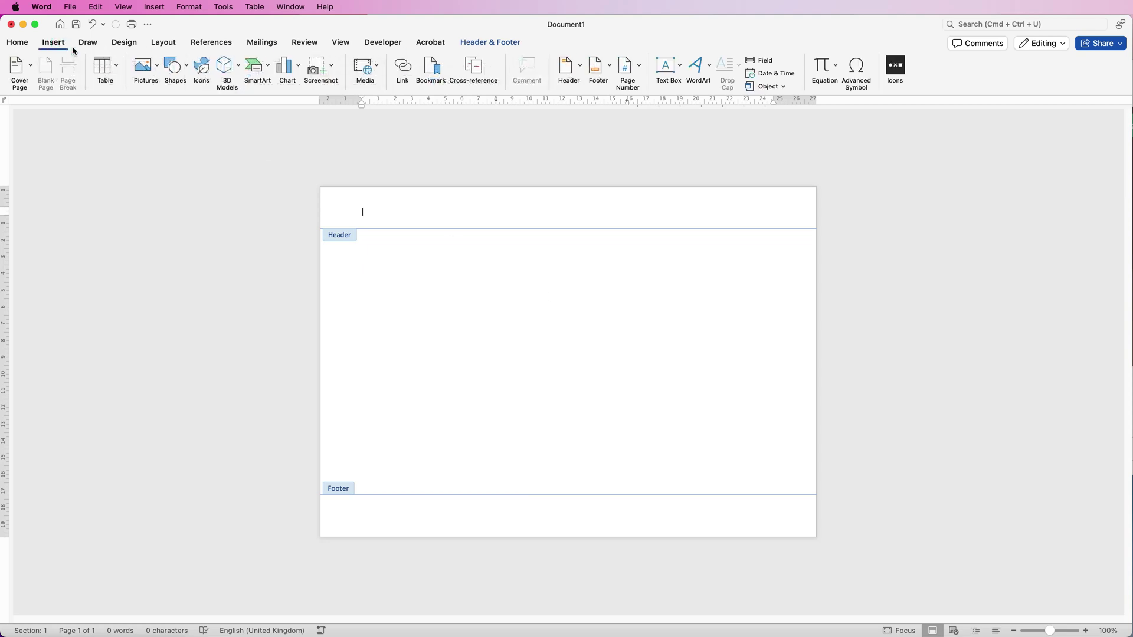
Draw a top-to-bottom vertical line, align it to the page centre, and return to the body
click(187, 66)
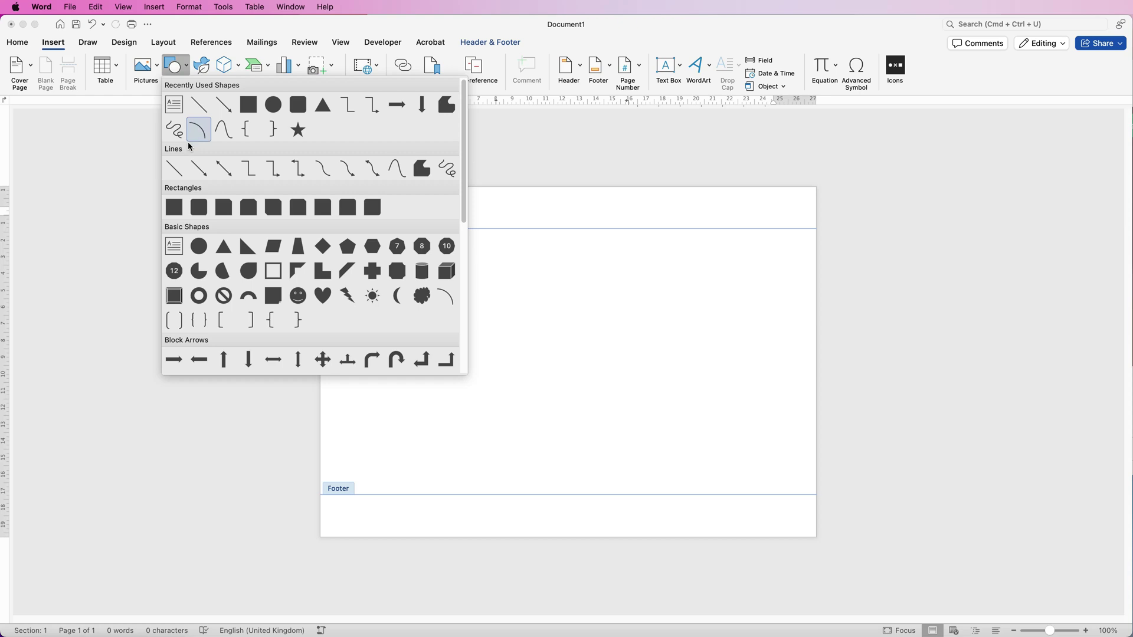
click(174, 169)
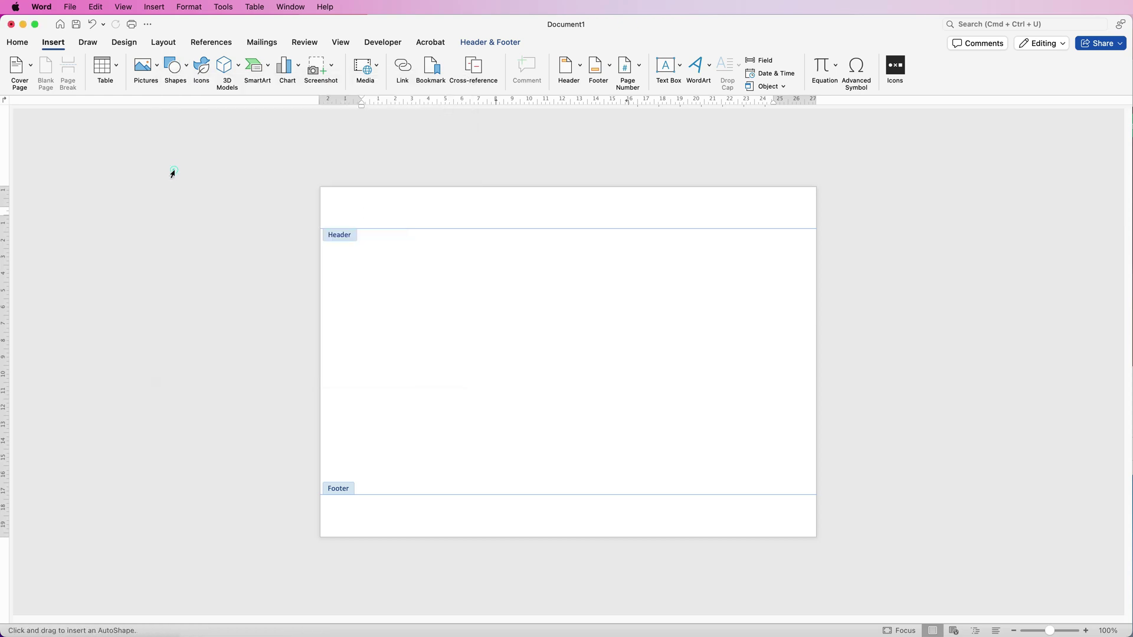
click(551, 195)
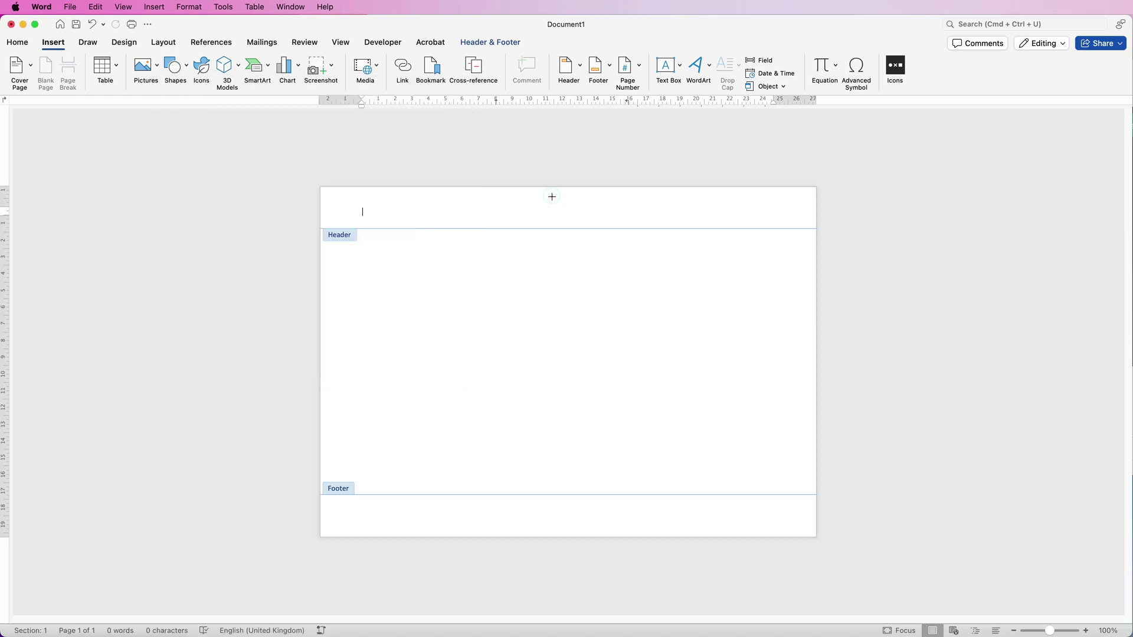
drag(552, 197, 549, 527)
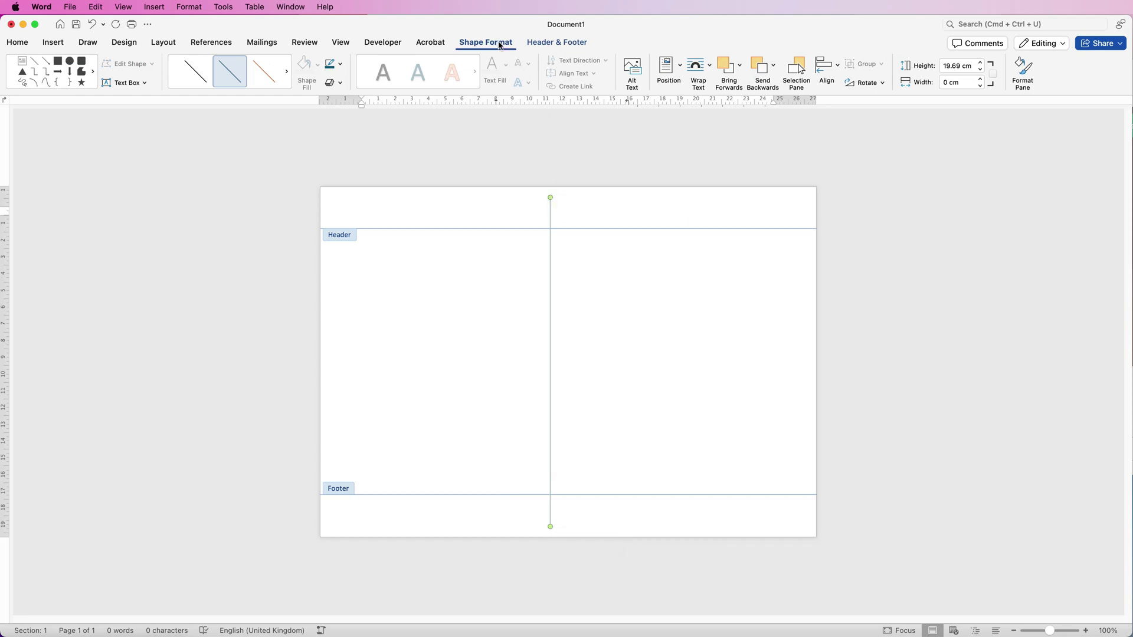
click(840, 69)
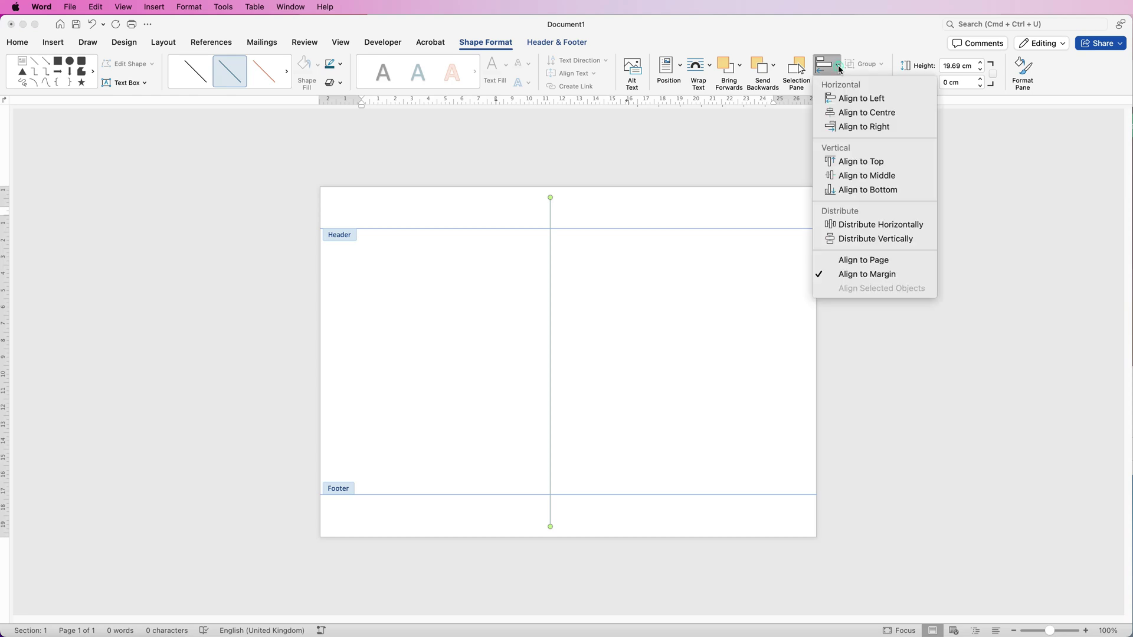
click(850, 114)
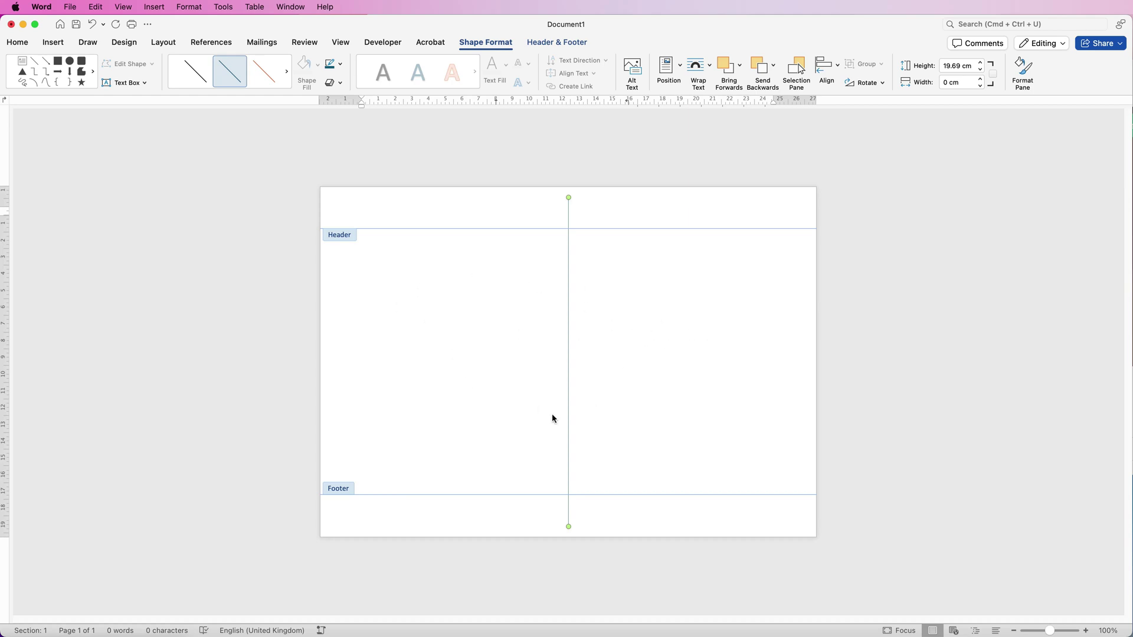
double_click(709, 343)
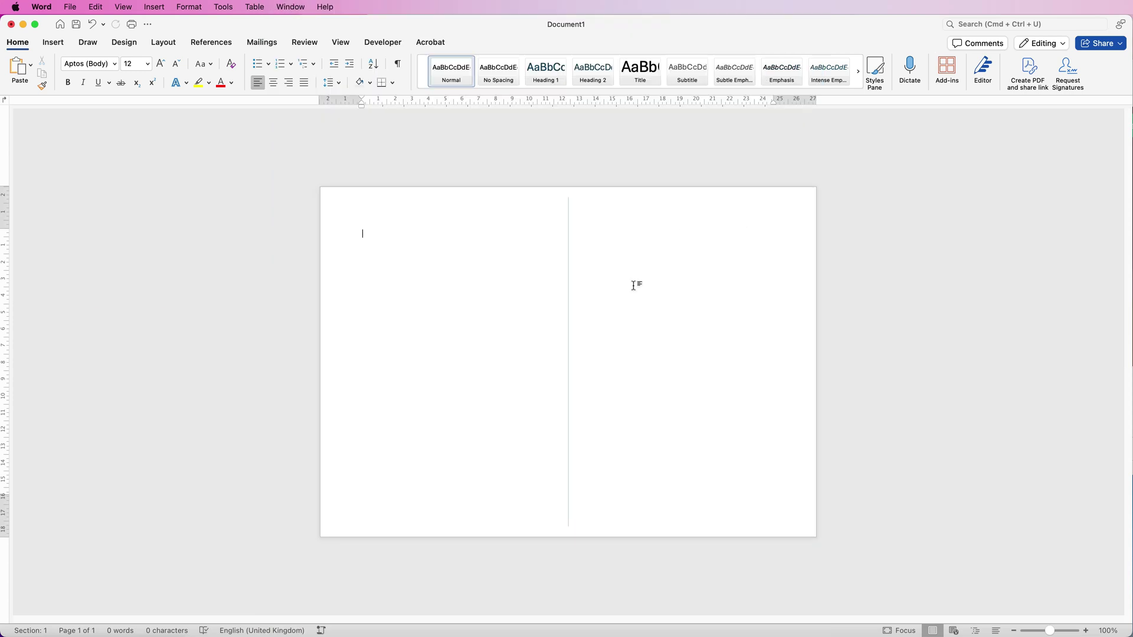
Search Pixabay for 'christmas' restricted to Illustrations and browse the results
click(739, 275)
key(super+Tab)
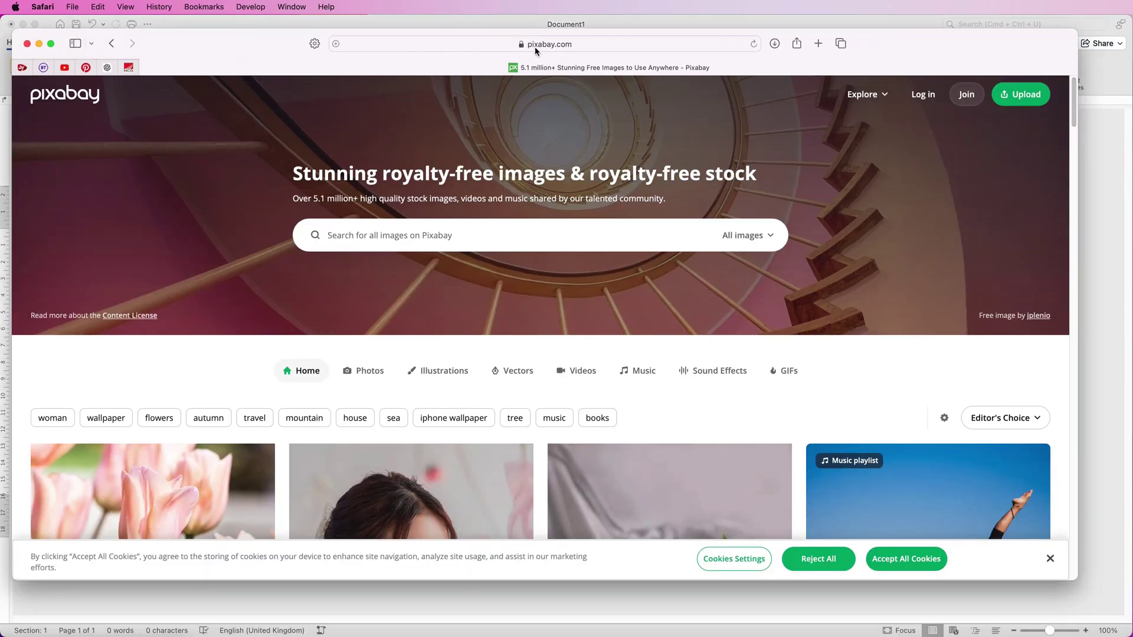
click(357, 234)
text(christmas)
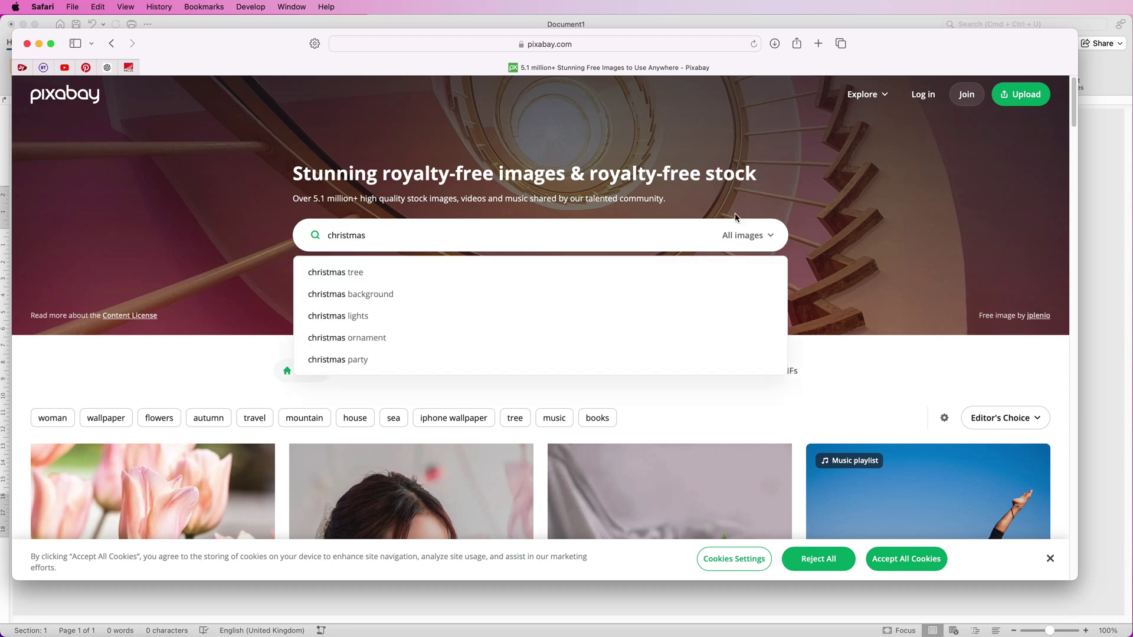
click(770, 239)
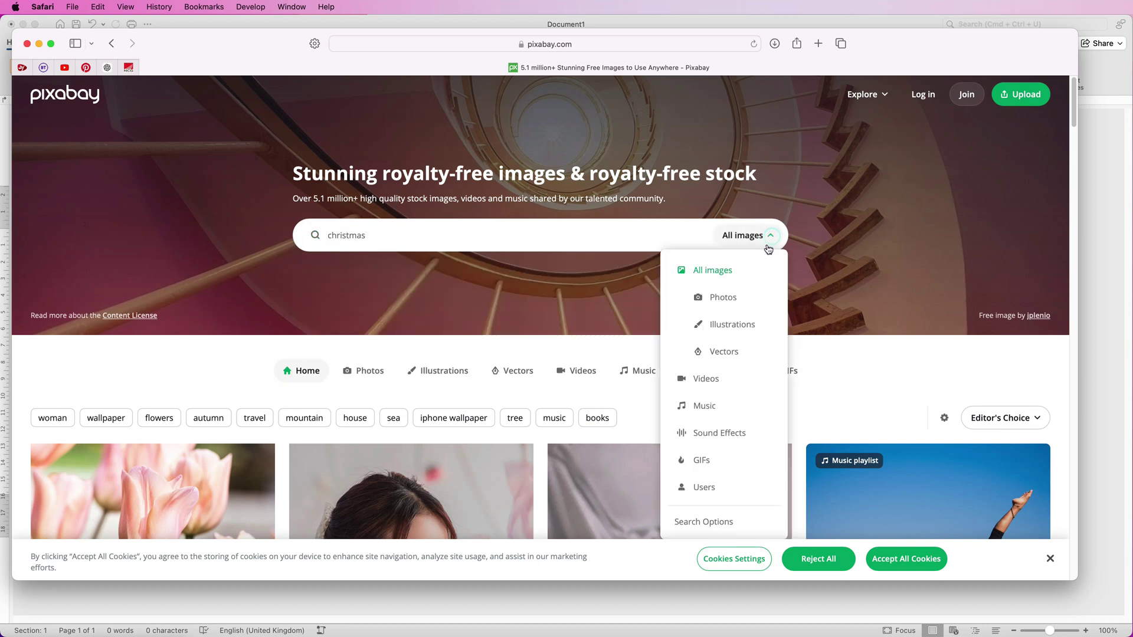
click(730, 325)
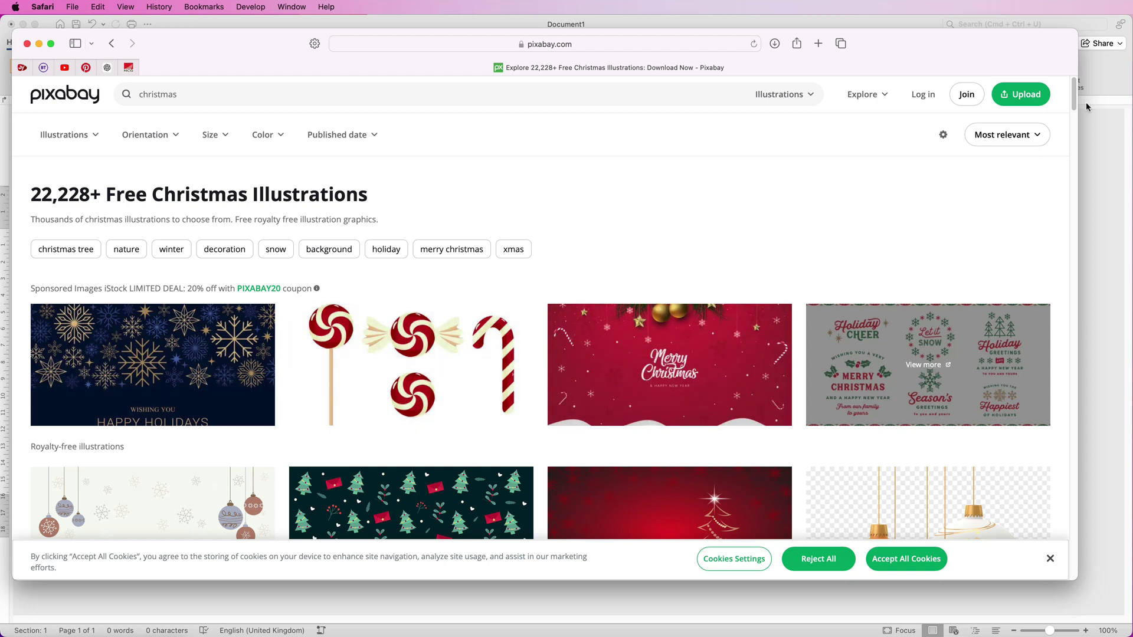
drag(1074, 104, 1072, 171)
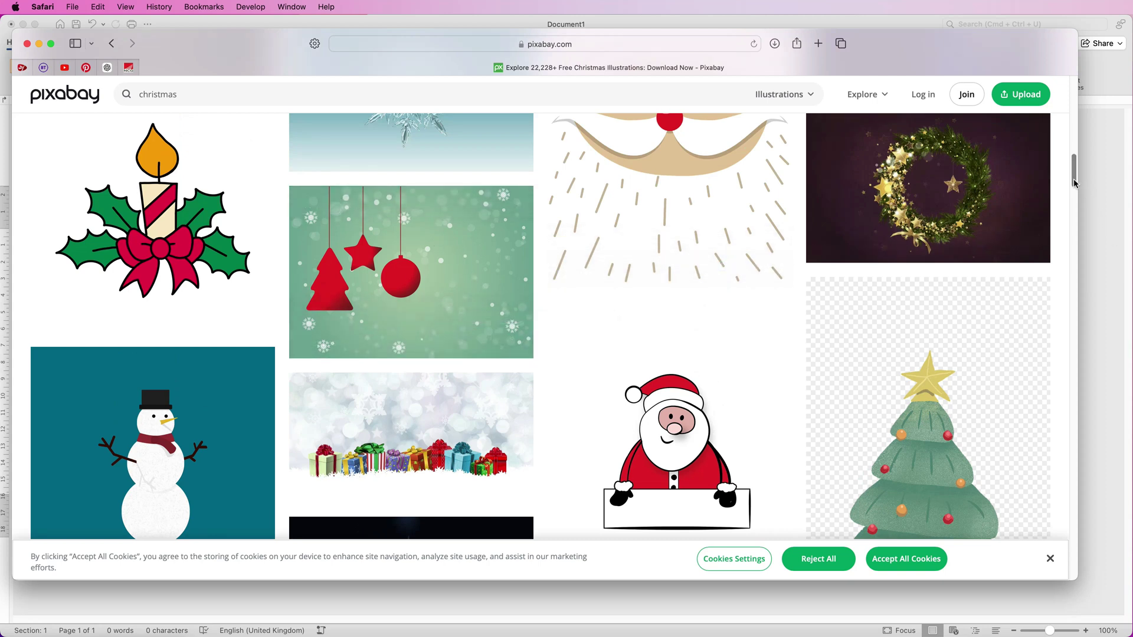
drag(1074, 182, 1077, 272)
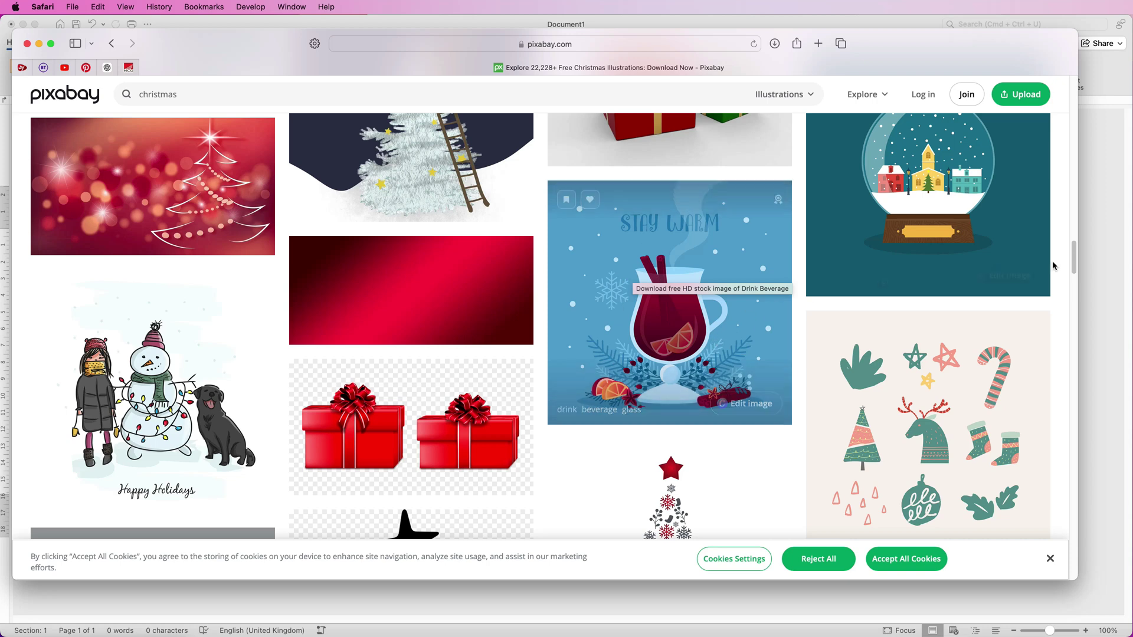
scroll(1075, 256, up, 2)
scroll(1075, 256, up, 5)
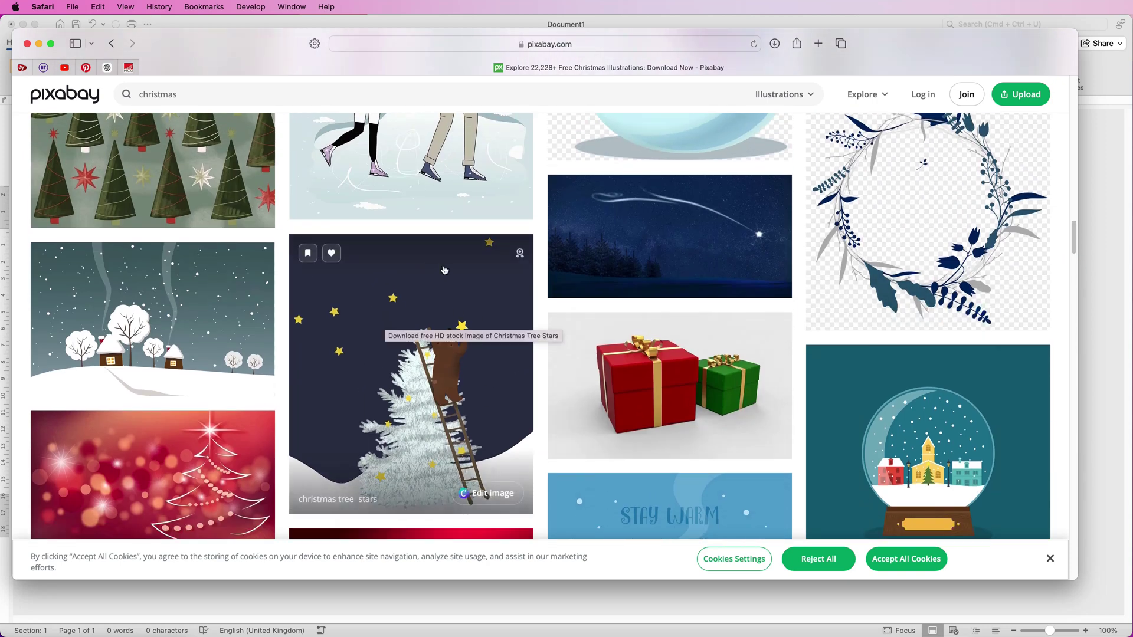
Download the Christmas Tree Stars bear illustration at 6000×6888 and go back to Word
click(371, 381)
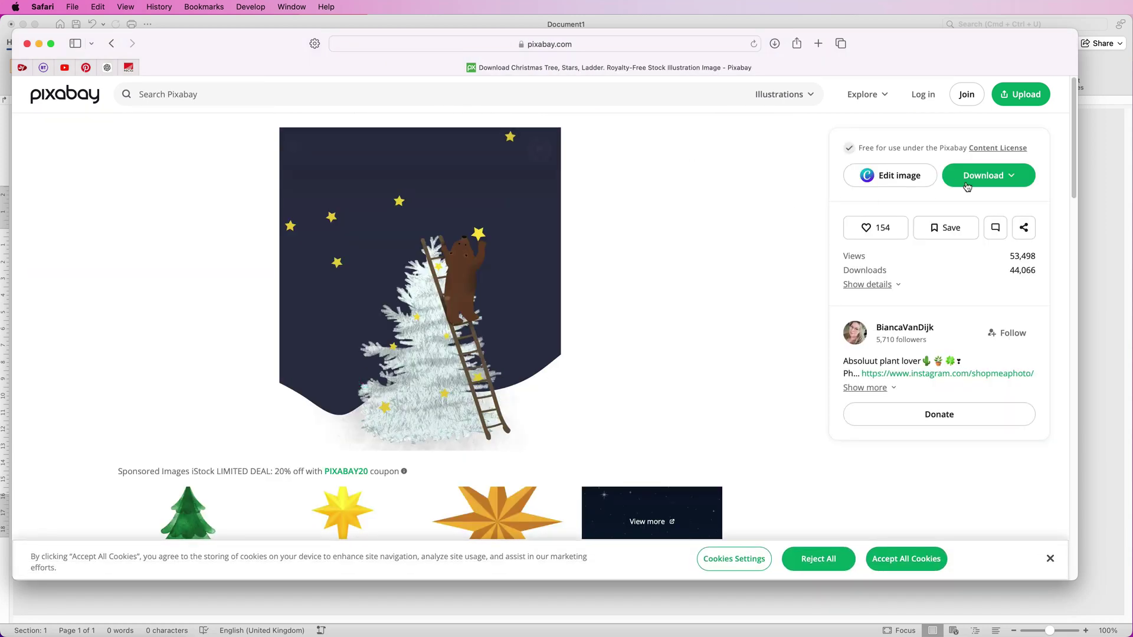
click(977, 177)
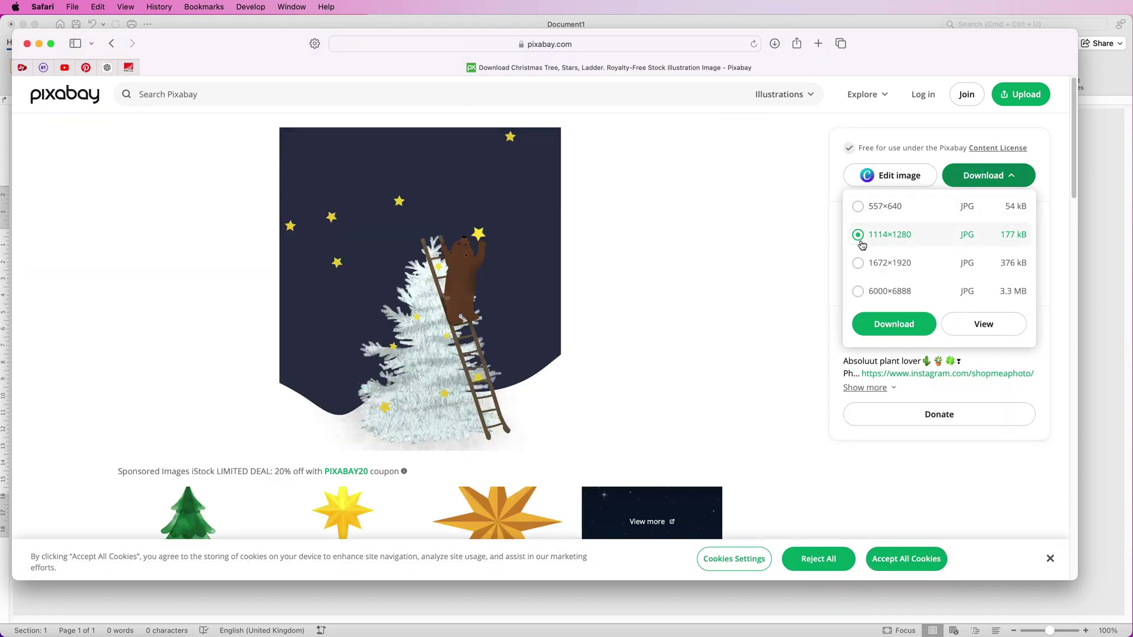
click(859, 293)
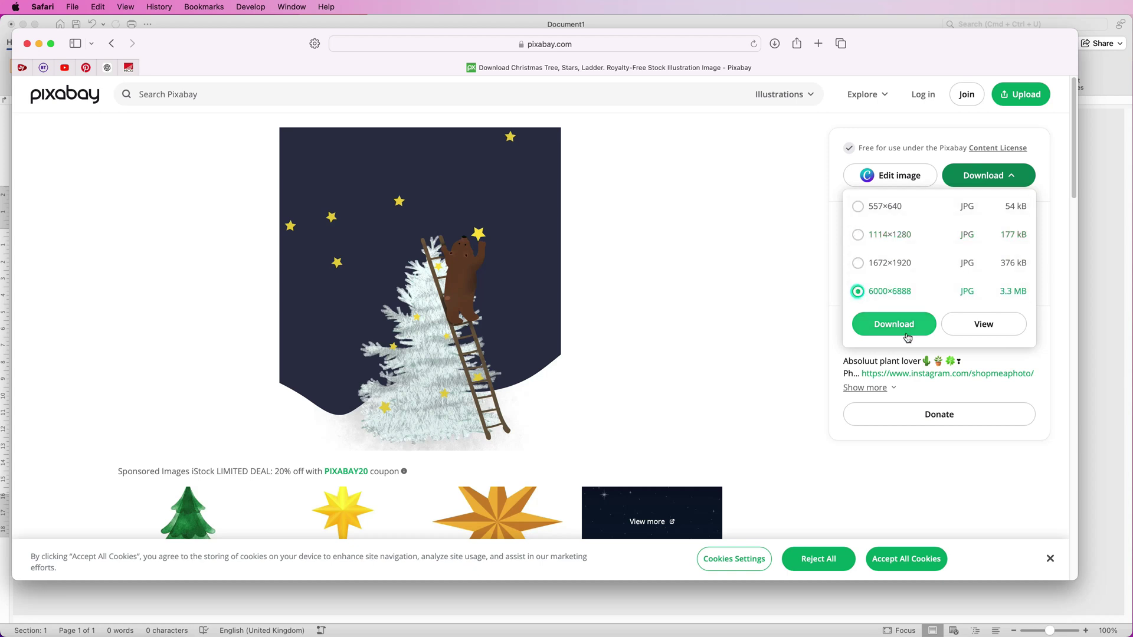
click(906, 329)
click(1086, 383)
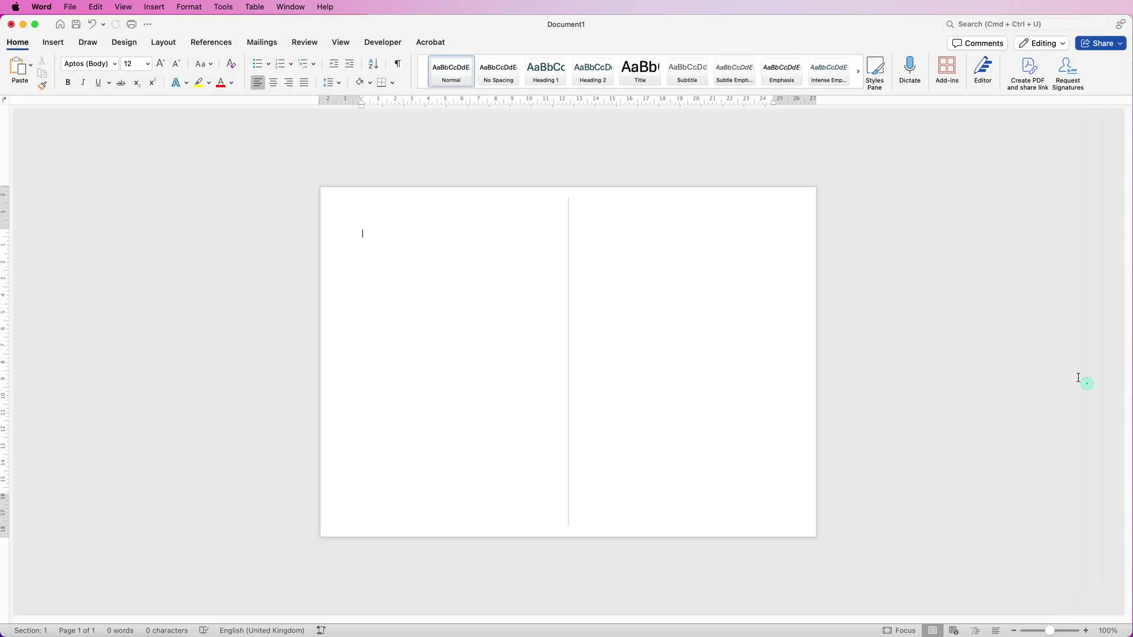
Zoom to 130% and insert christmas-tree-7646798.jpg from a file onto the page
click(1054, 631)
click(56, 44)
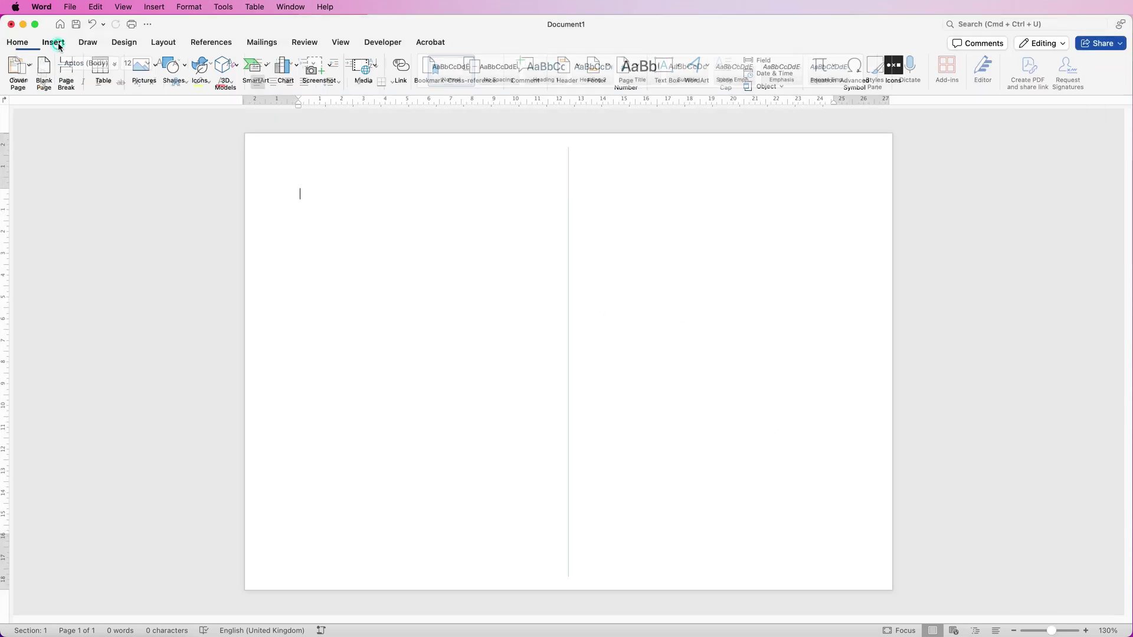
click(157, 69)
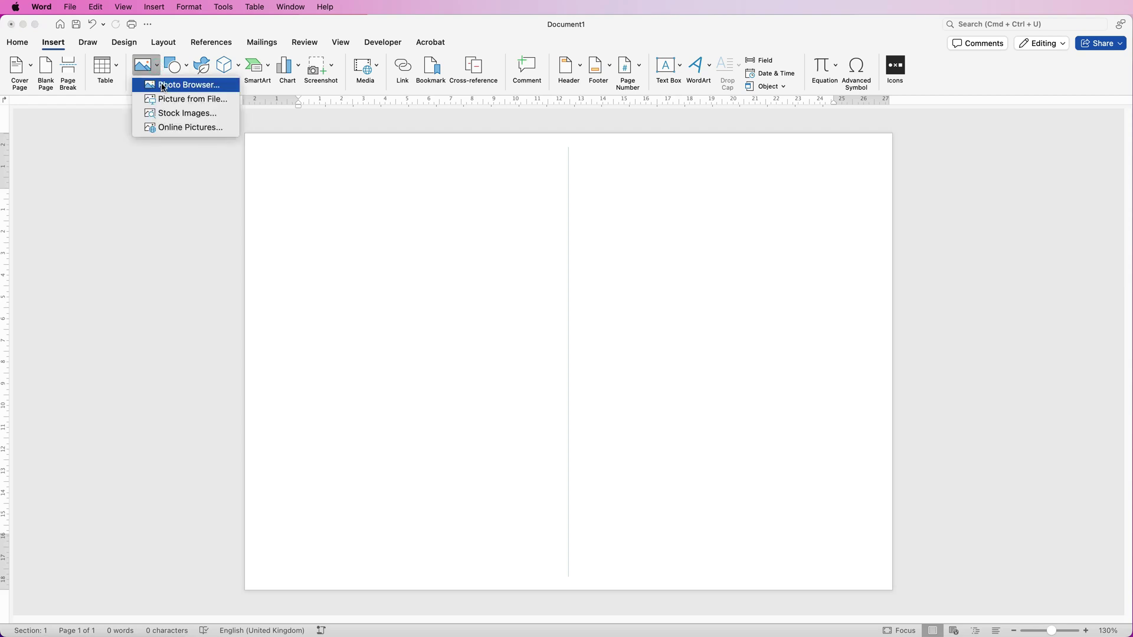
click(169, 100)
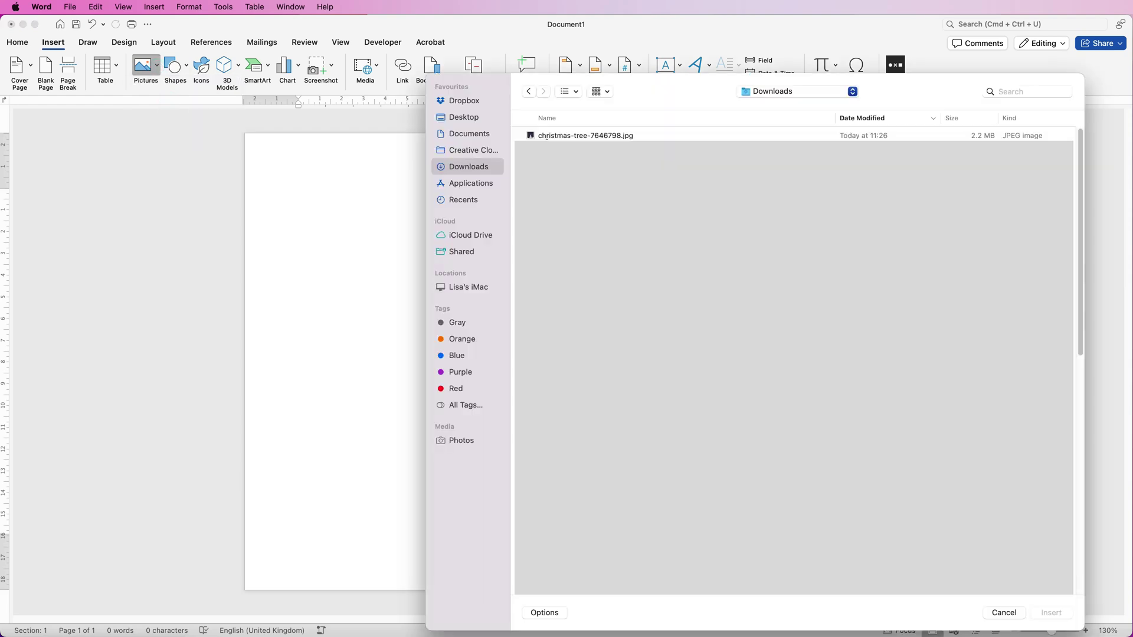
click(554, 135)
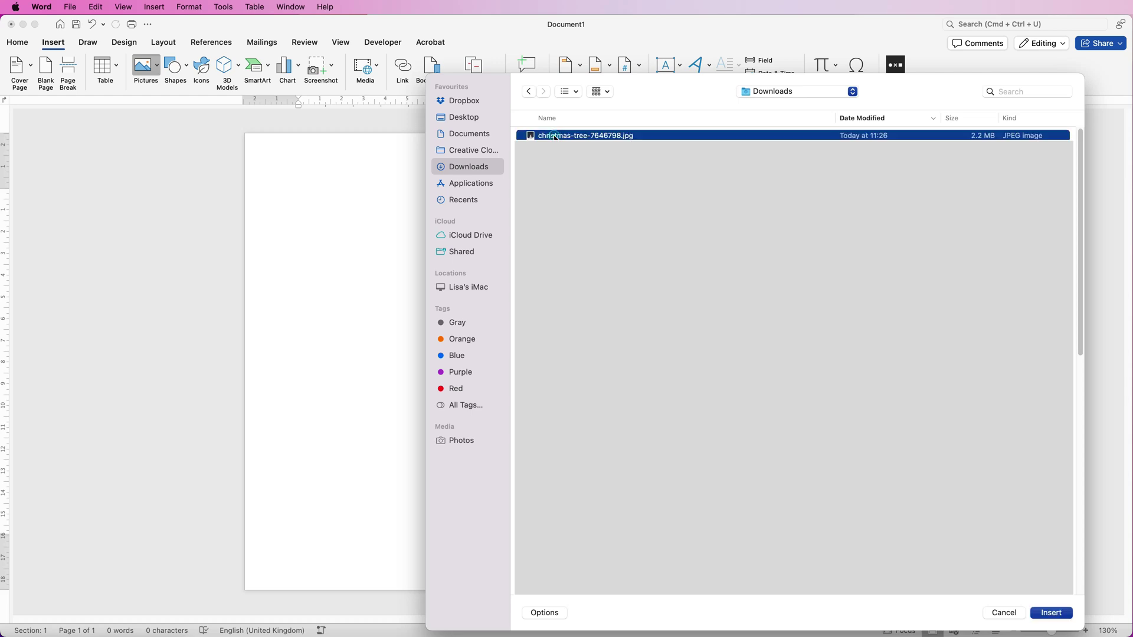
key(Return)
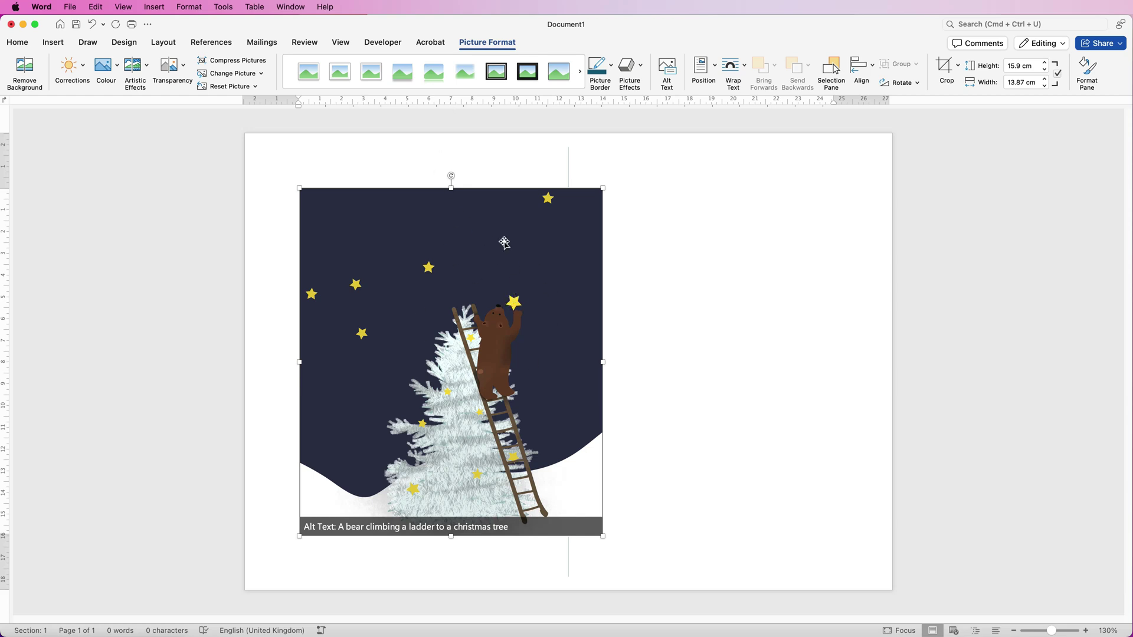
Set the bear picture to In Front of Text, enlarge it and move it over the right half
right_click(522, 299)
mouse_move(597, 467)
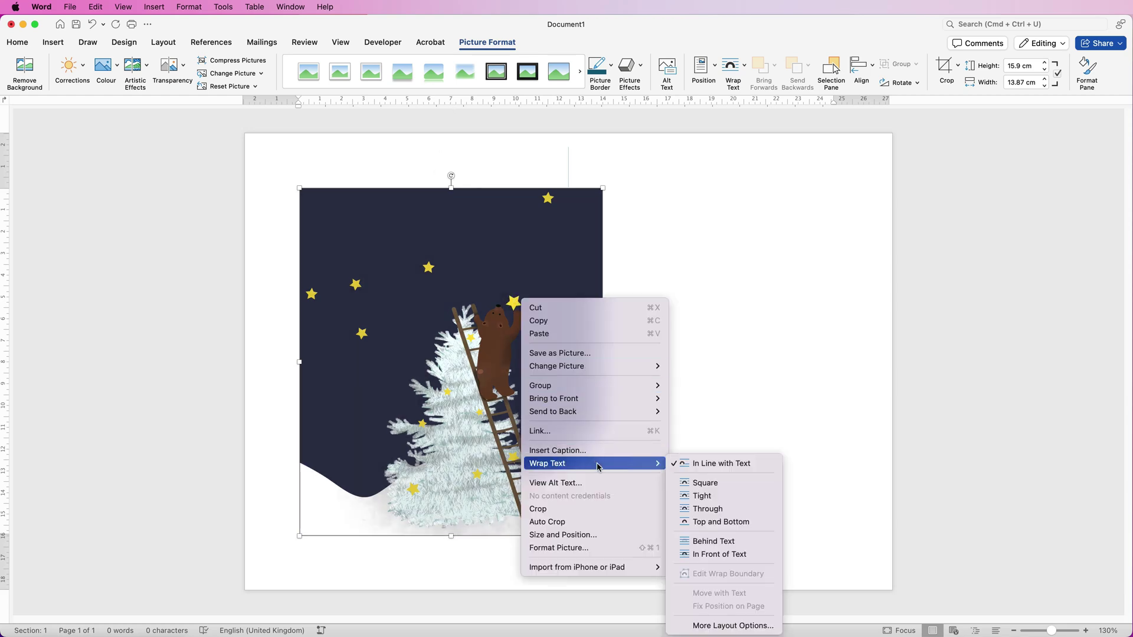
click(703, 555)
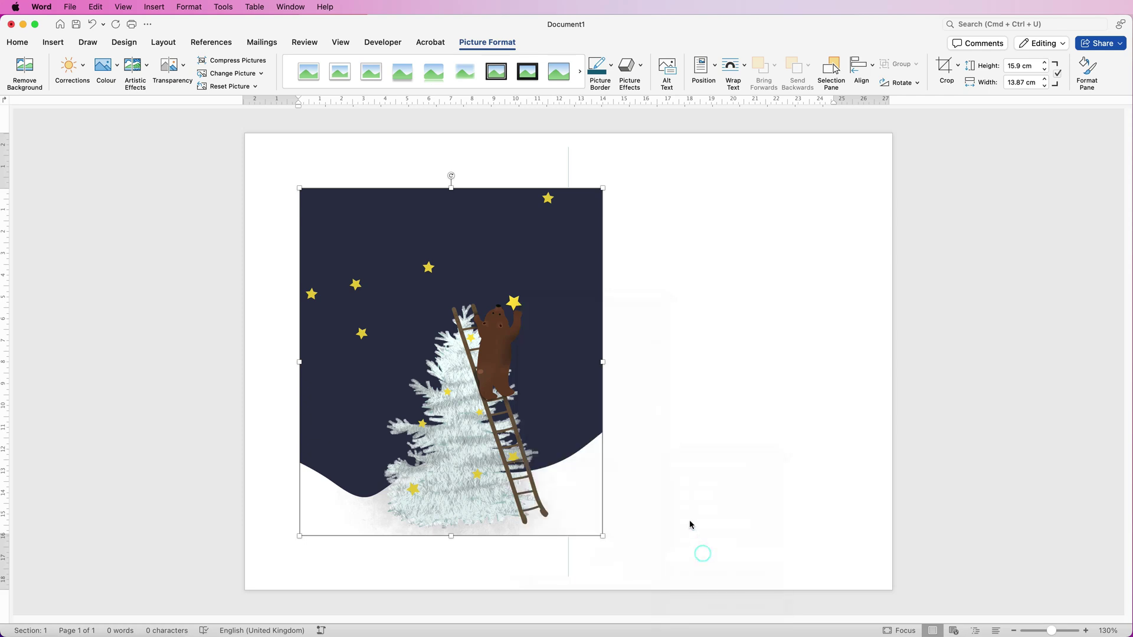
drag(453, 346, 732, 328)
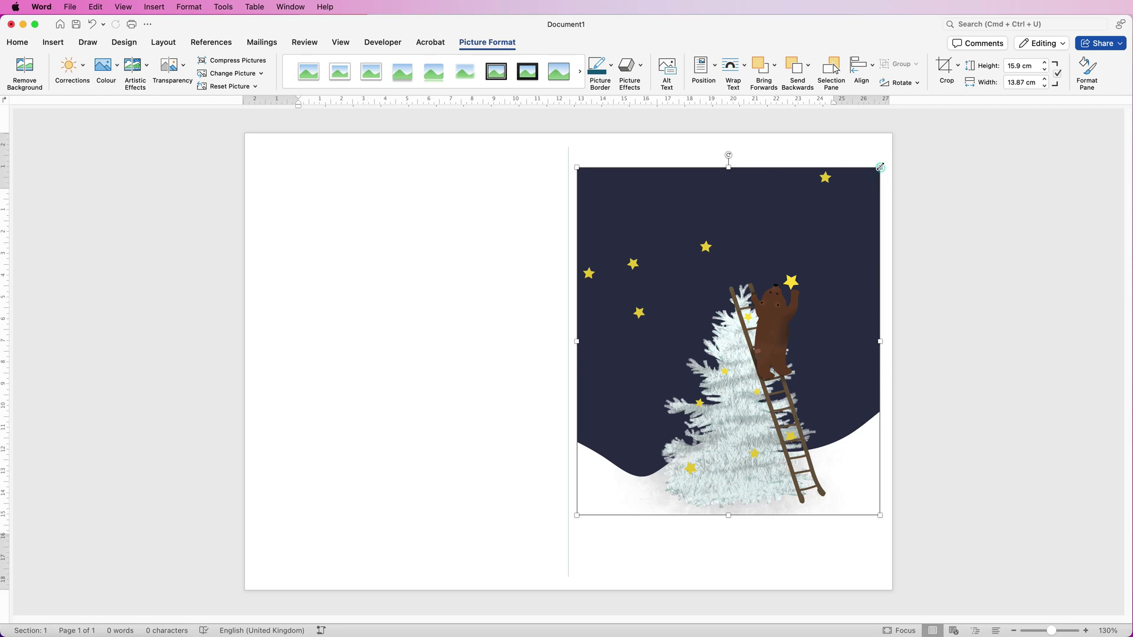
drag(879, 168, 973, 89)
drag(761, 340, 753, 420)
drag(568, 147, 550, 127)
drag(622, 249, 640, 260)
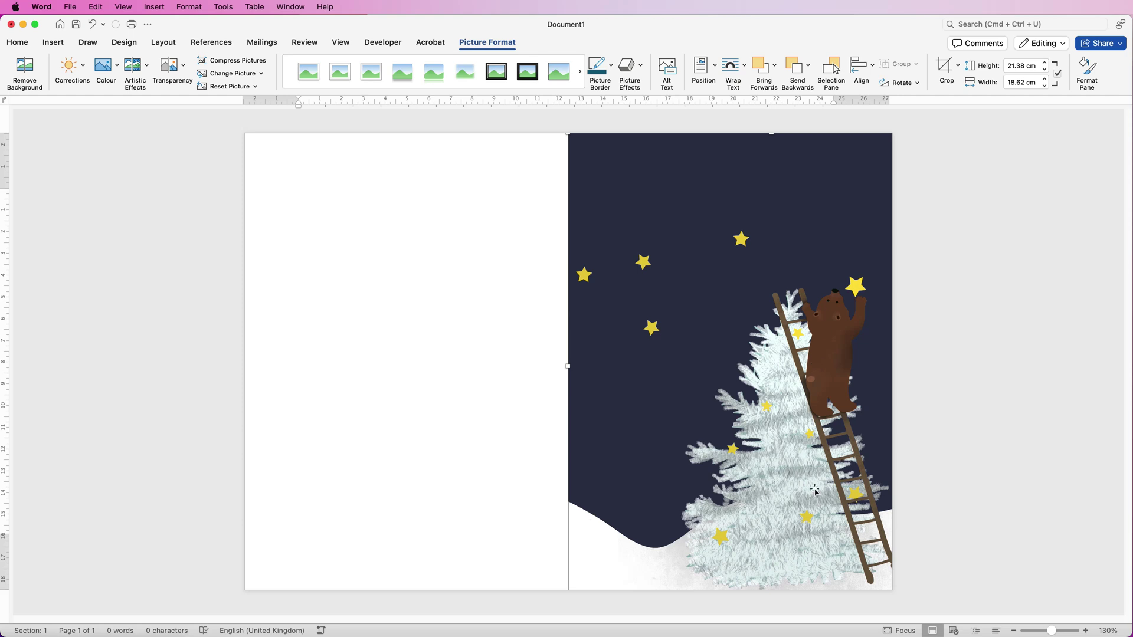
drag(797, 415, 726, 412)
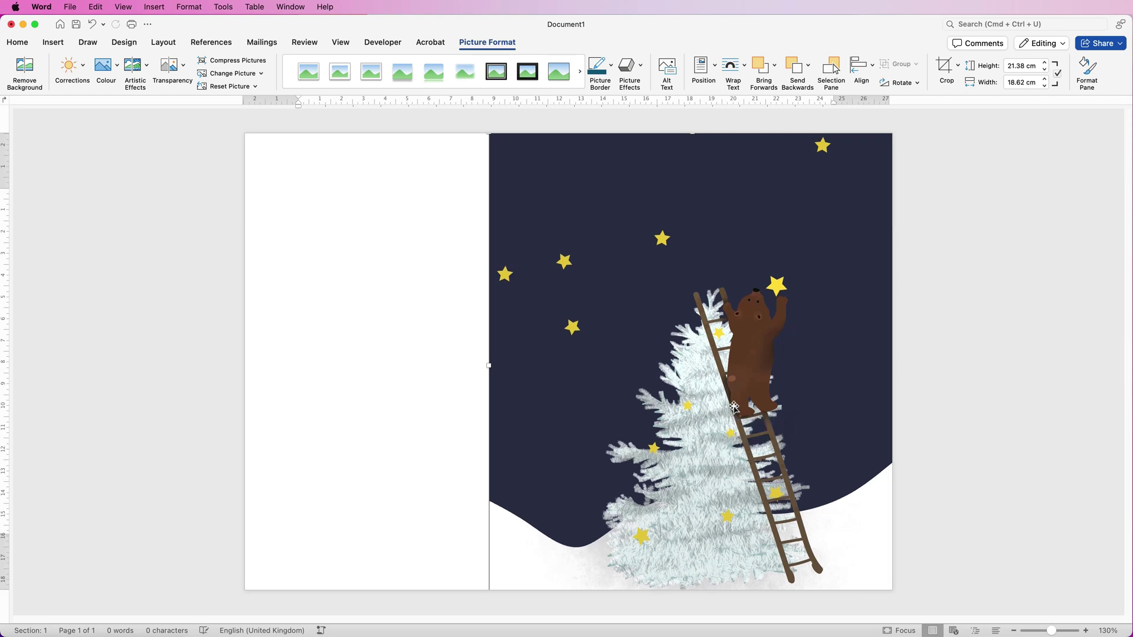
Crop a strip off the picture's left side and shrink it to about 18.4 × 13.3 cm
click(946, 70)
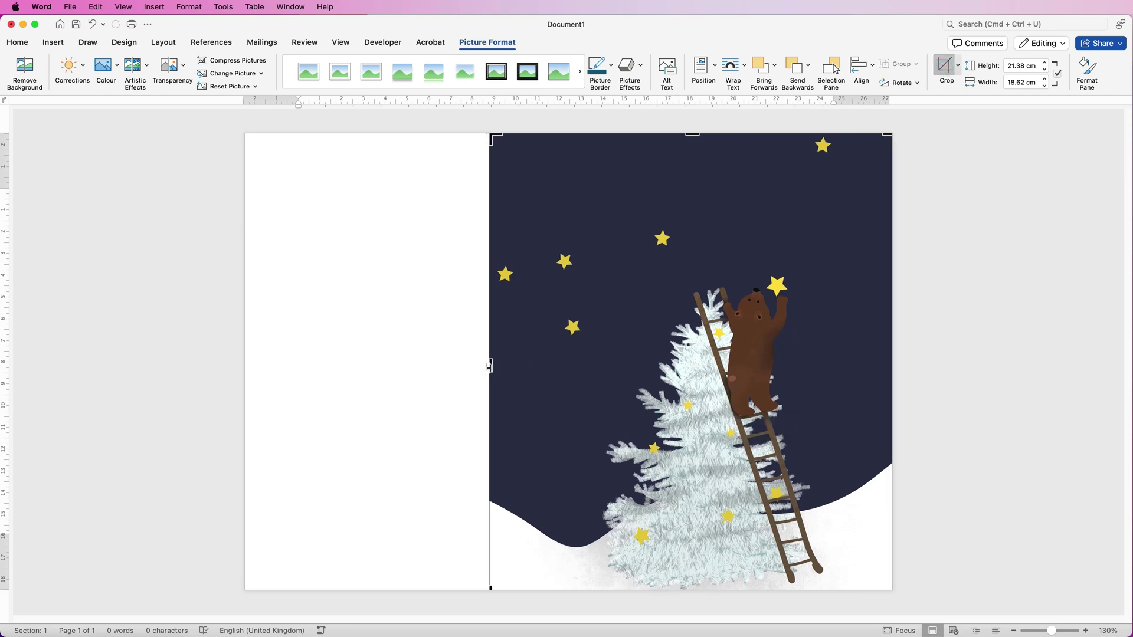
drag(490, 367, 556, 370)
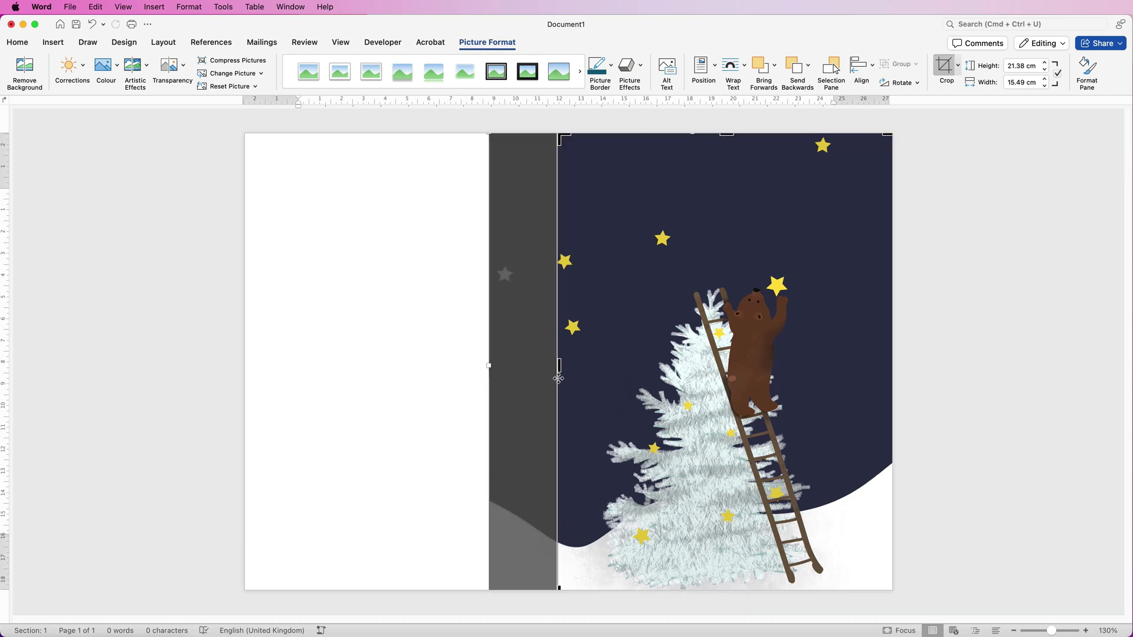
key(Escape)
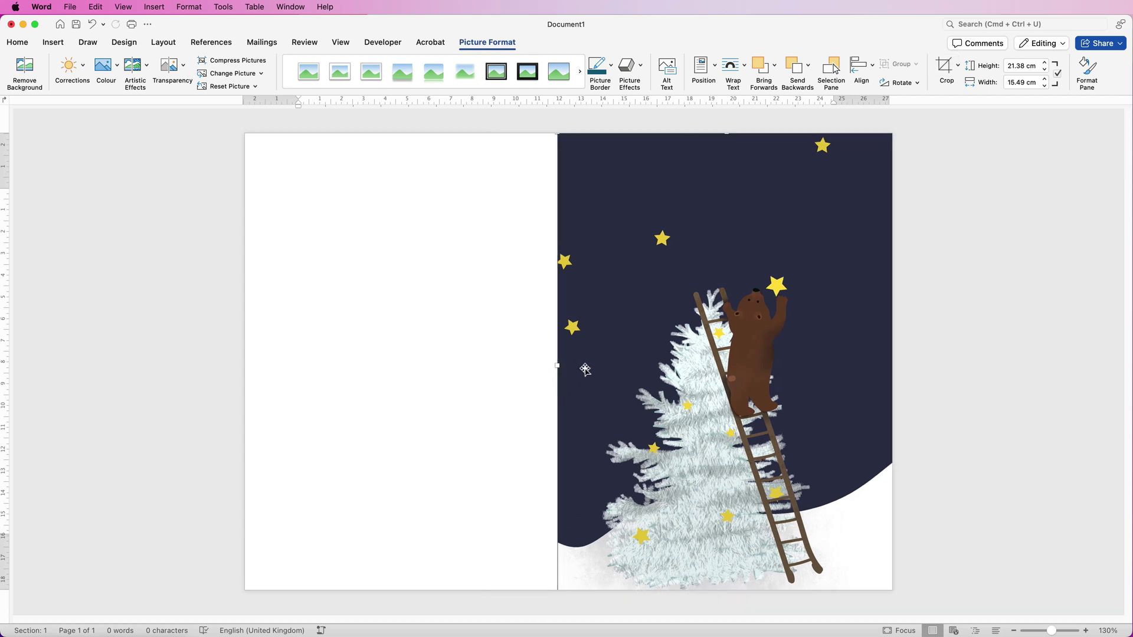
drag(587, 367, 586, 370)
key(Escape)
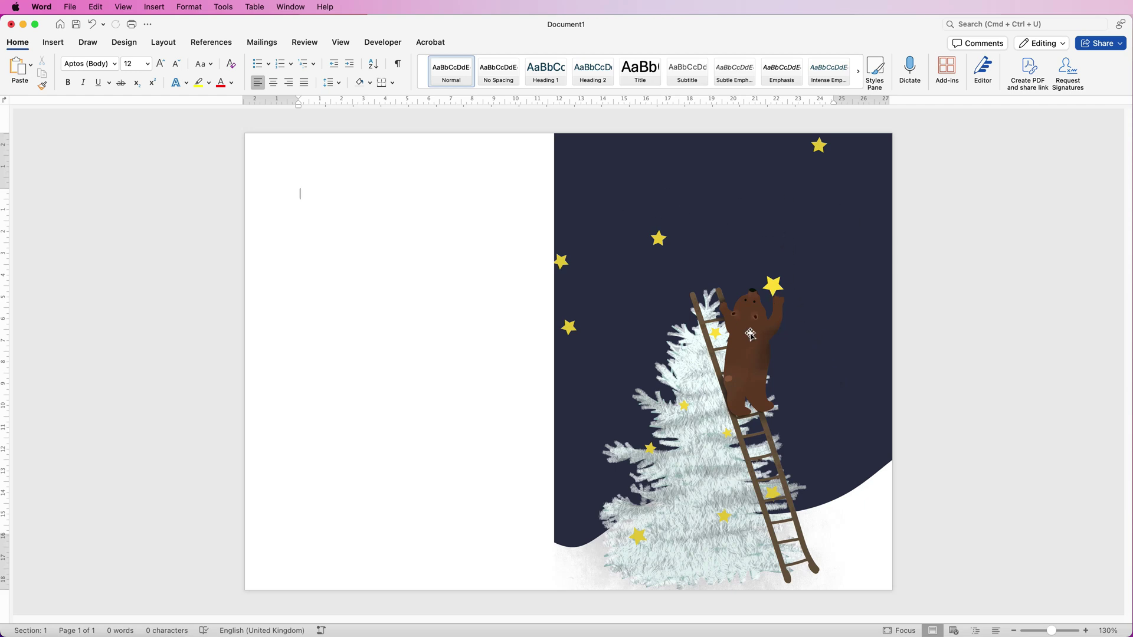
drag(758, 319, 712, 341)
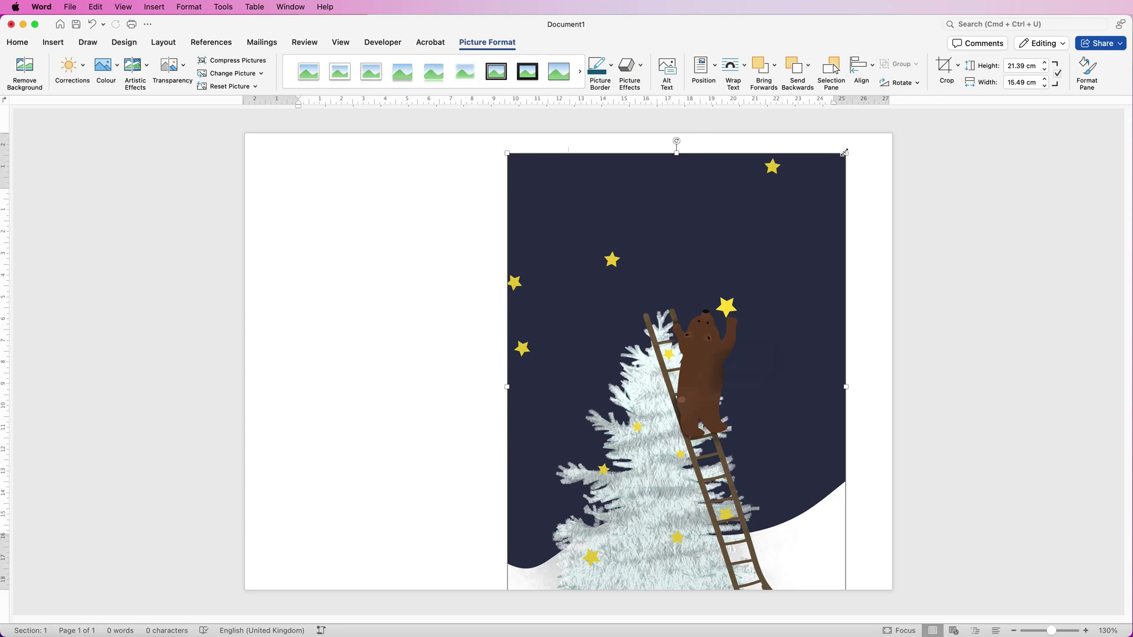
drag(844, 153, 794, 227)
drag(713, 349, 795, 279)
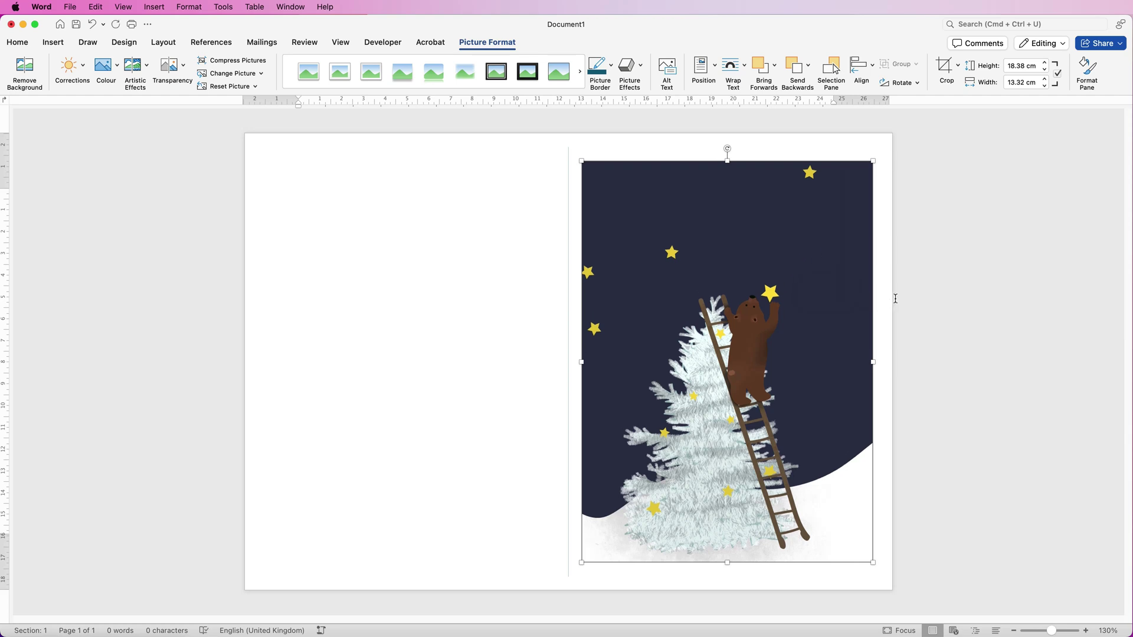
key(Right)
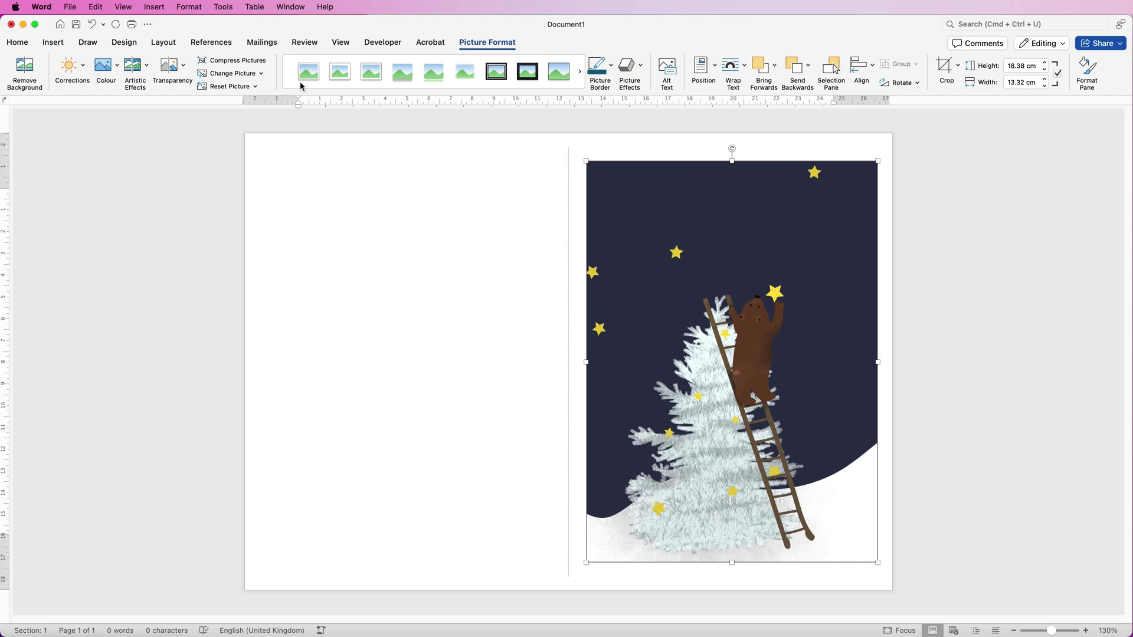
Draw a guide rectangle covering the page's right half and send it behind the picture
click(54, 43)
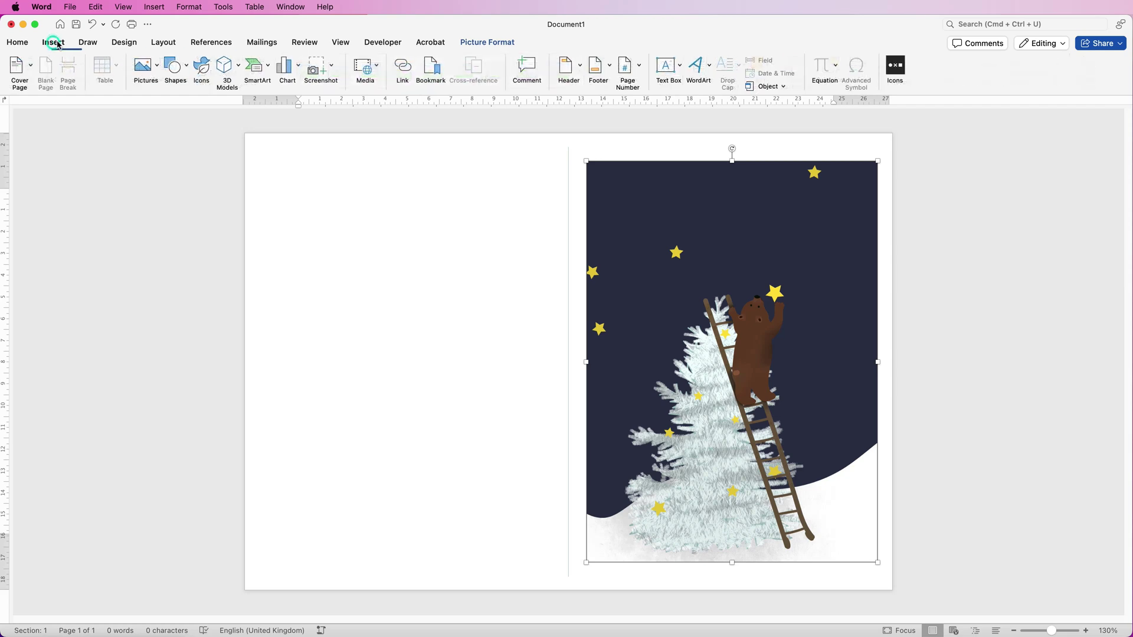
click(175, 66)
click(175, 208)
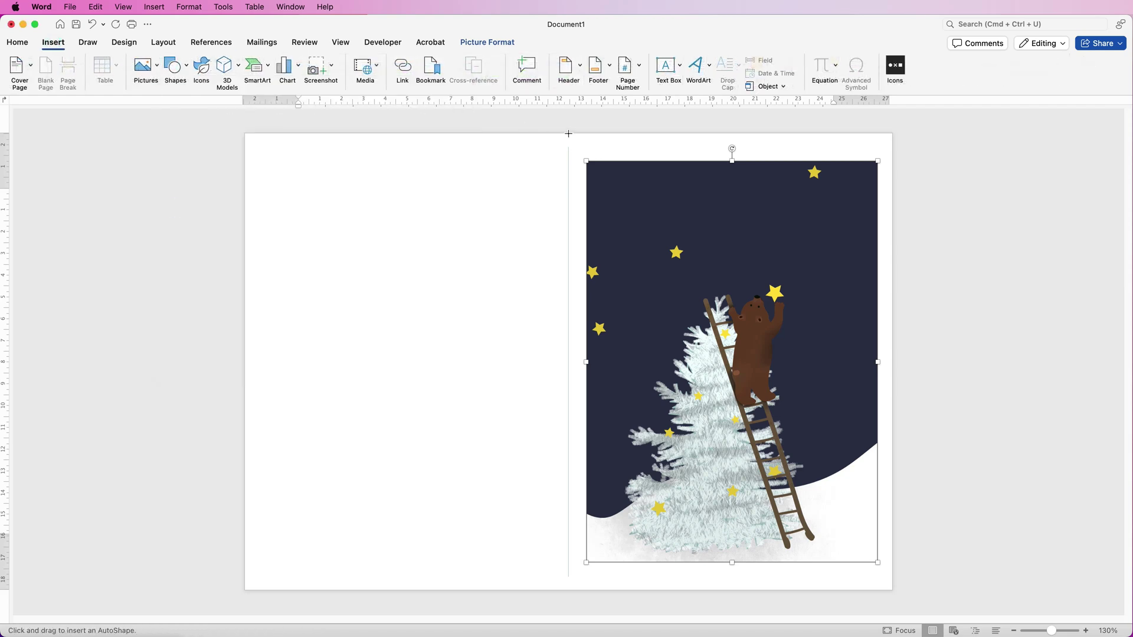
drag(568, 133, 892, 589)
click(775, 64)
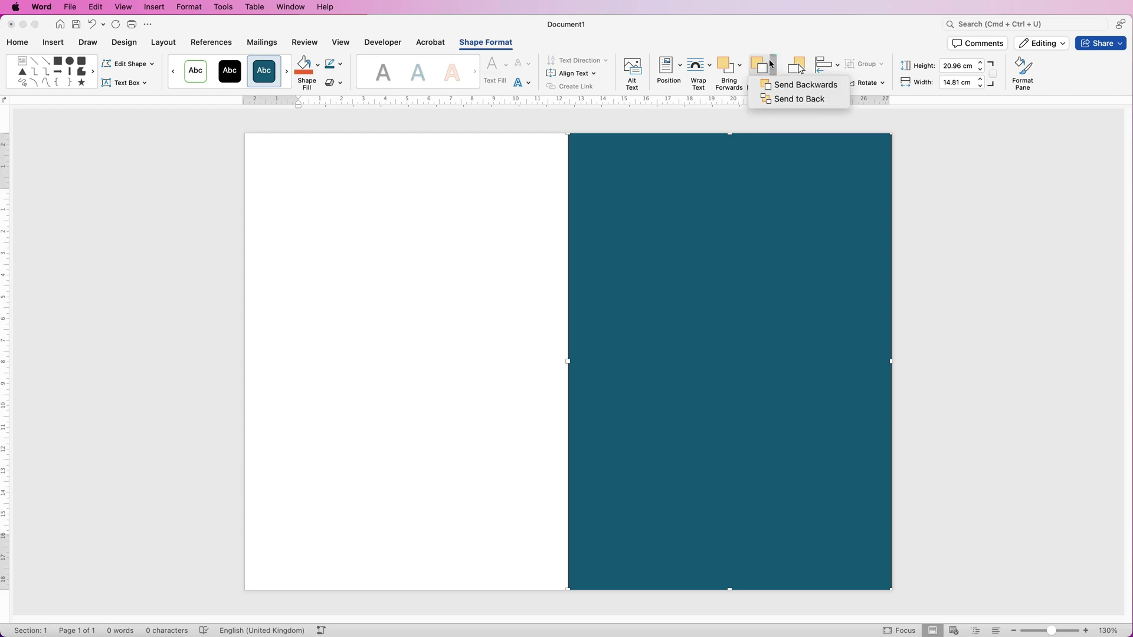
click(780, 100)
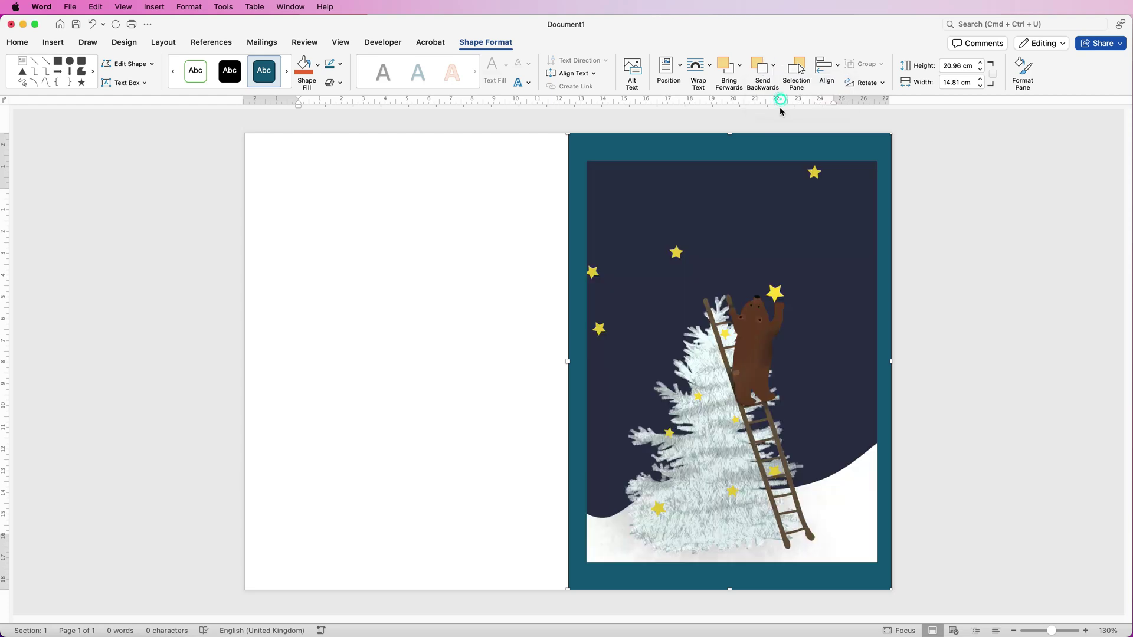
Align the picture centre and middle on the rectangle, then delete the teal rectangle
click(756, 295)
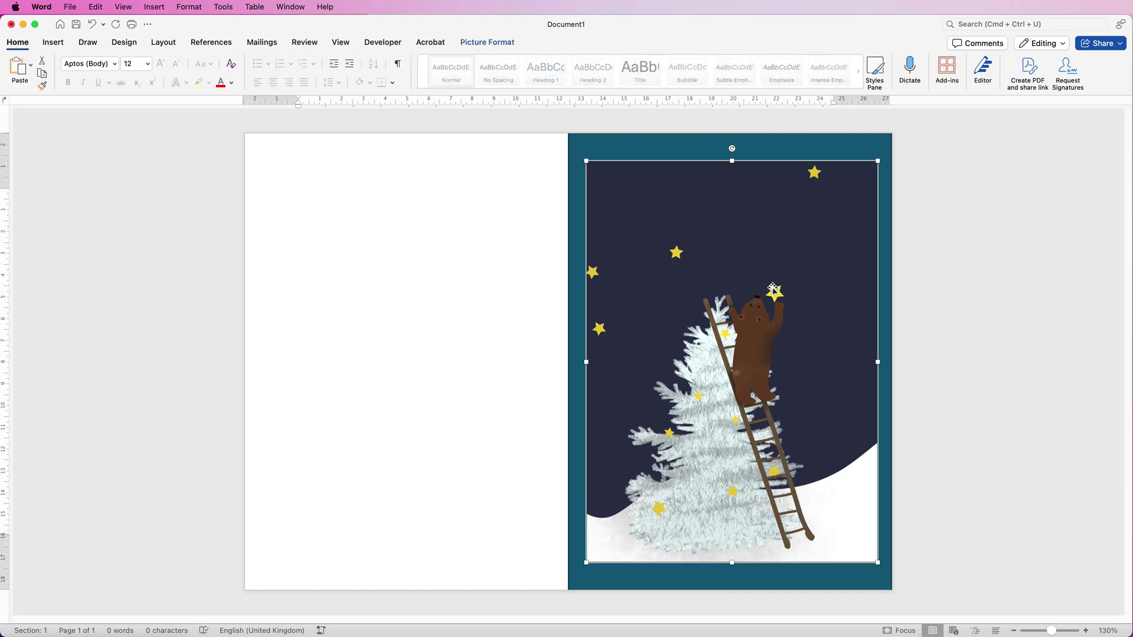
shift+click(819, 143)
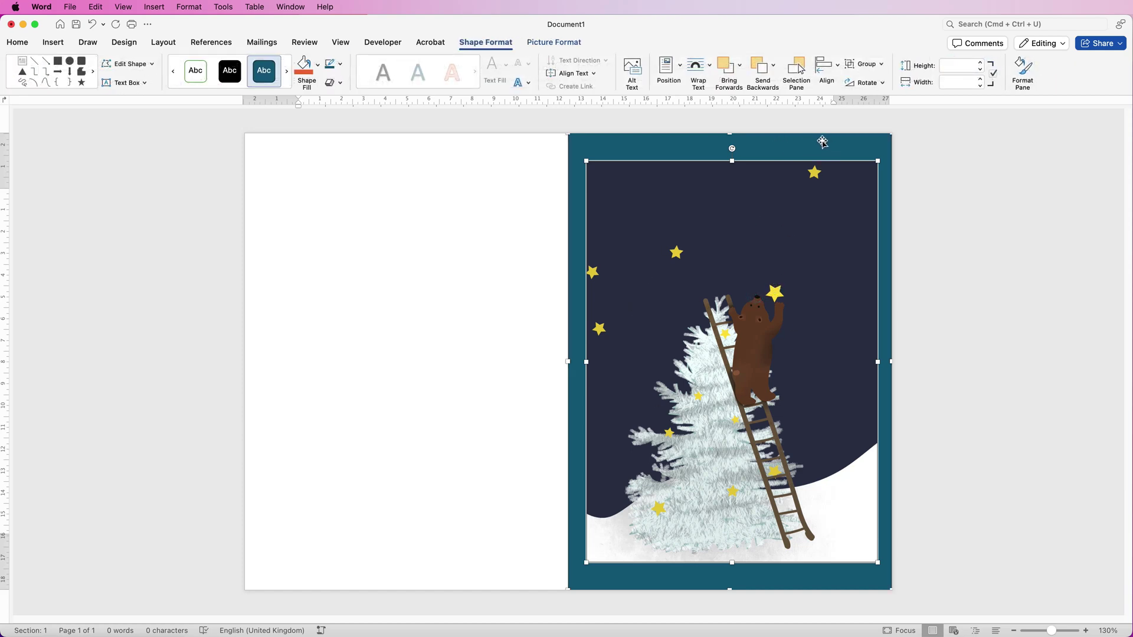
click(836, 69)
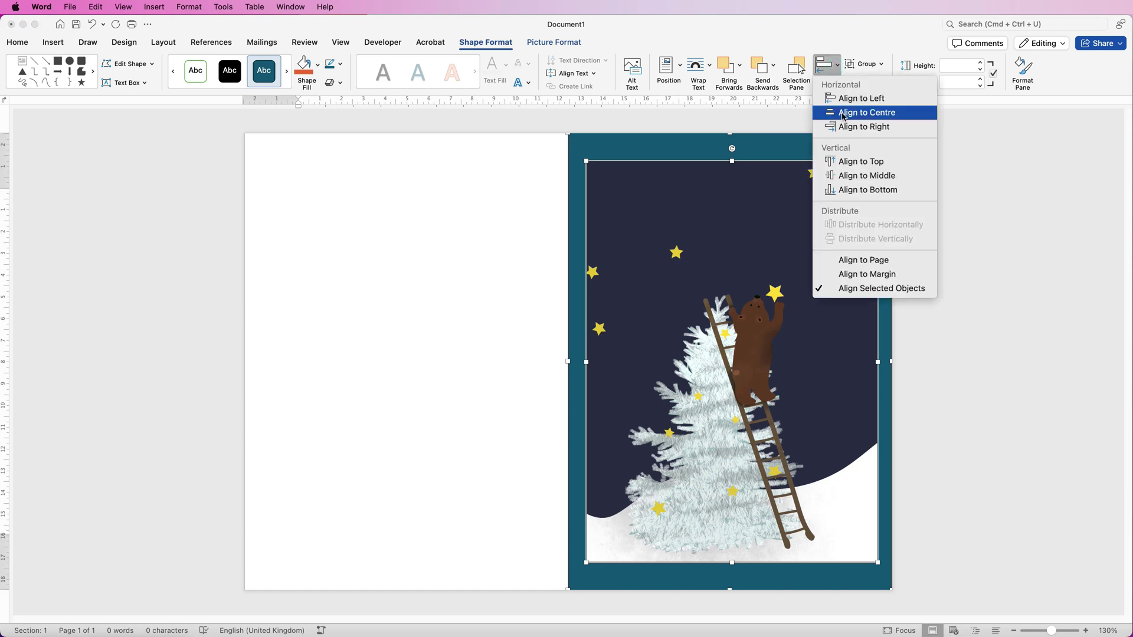
click(844, 112)
click(836, 69)
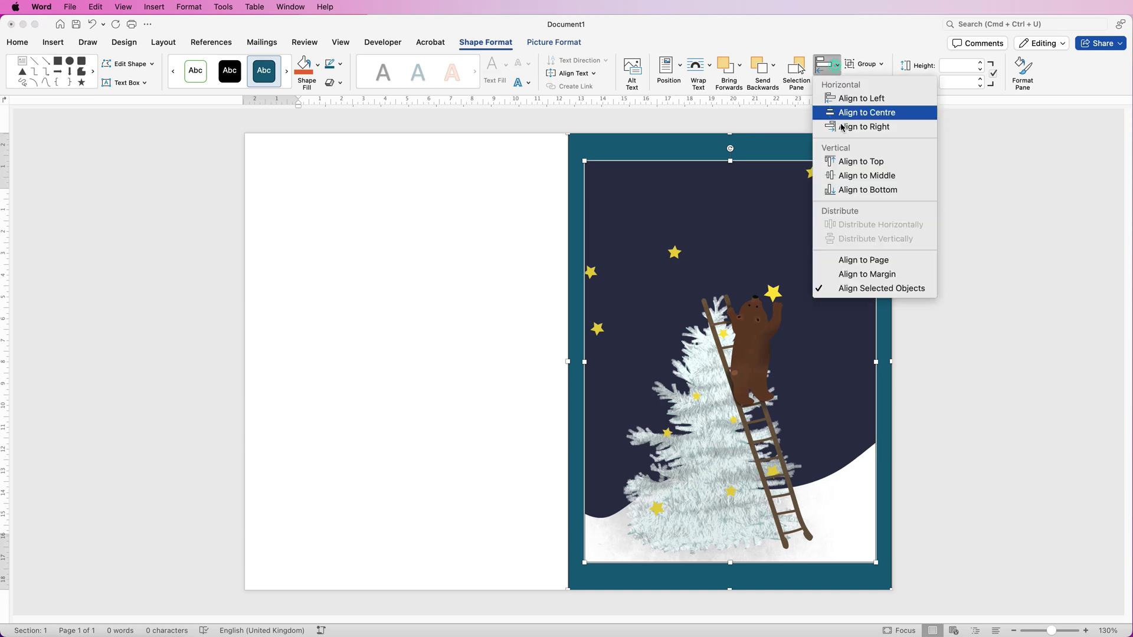
click(842, 177)
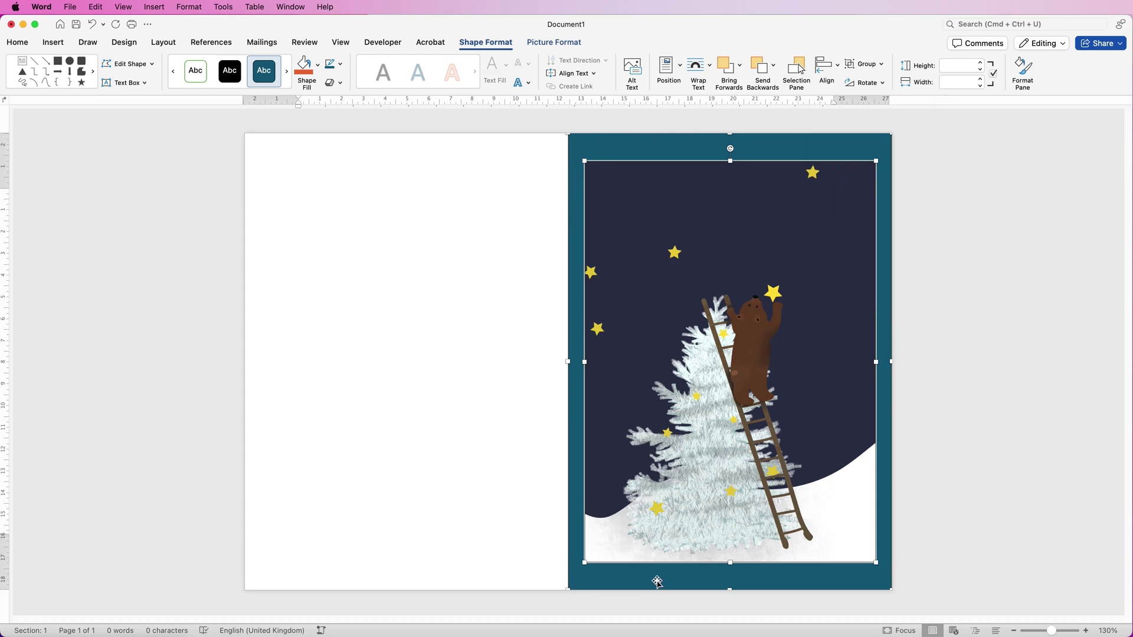
click(509, 230)
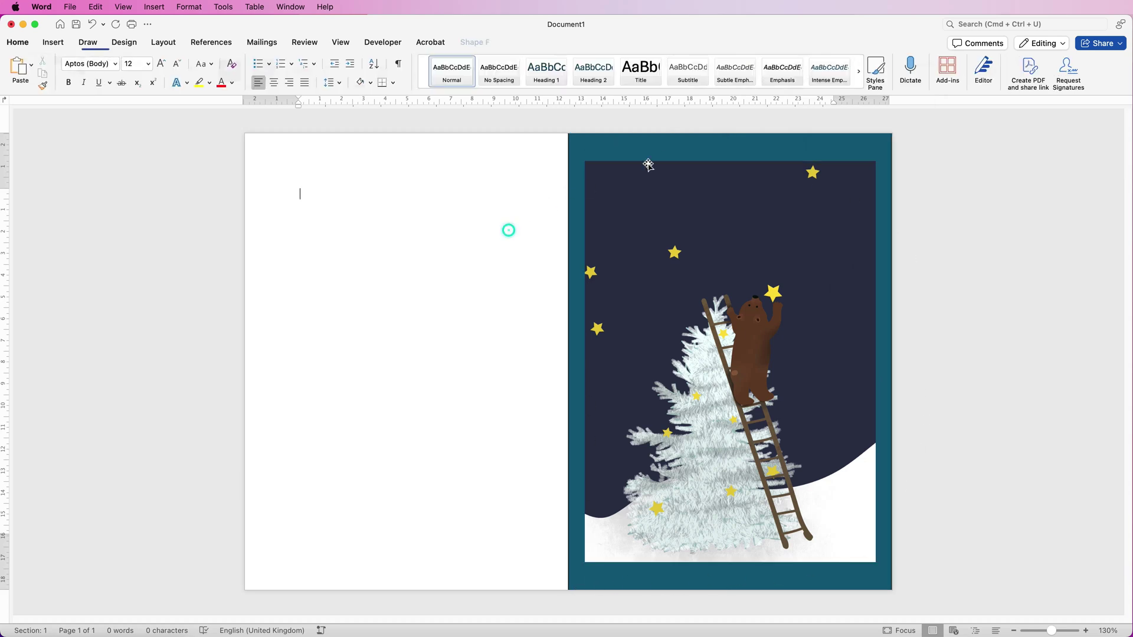
click(661, 146)
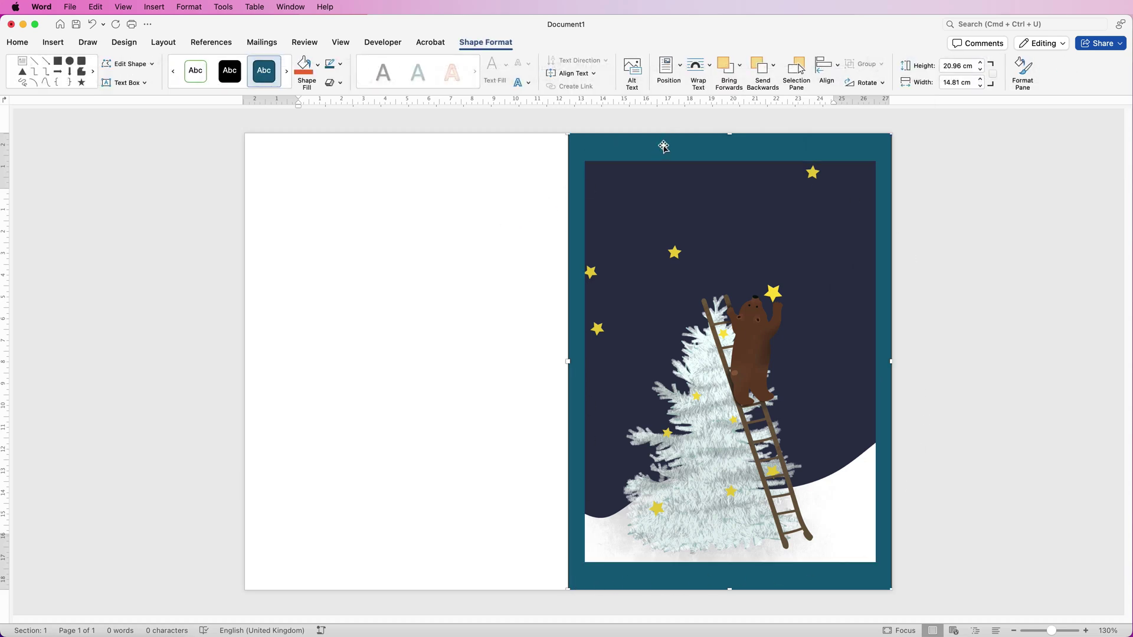
key(Delete)
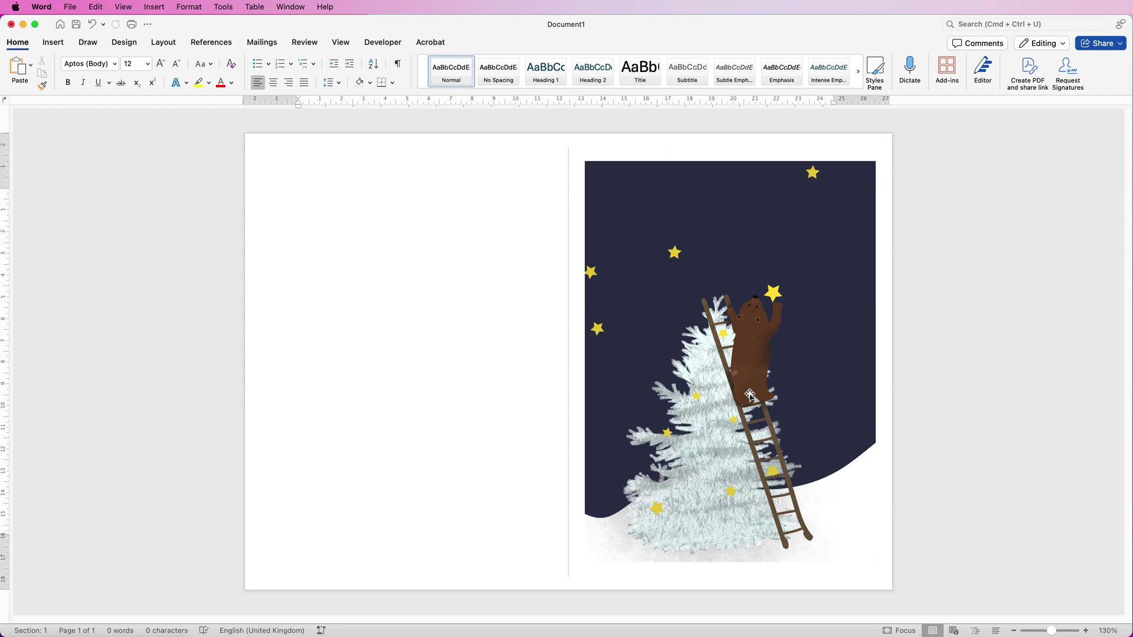
Nudge the bear picture left with the arrow key until it meets the centre fold line
click(706, 350)
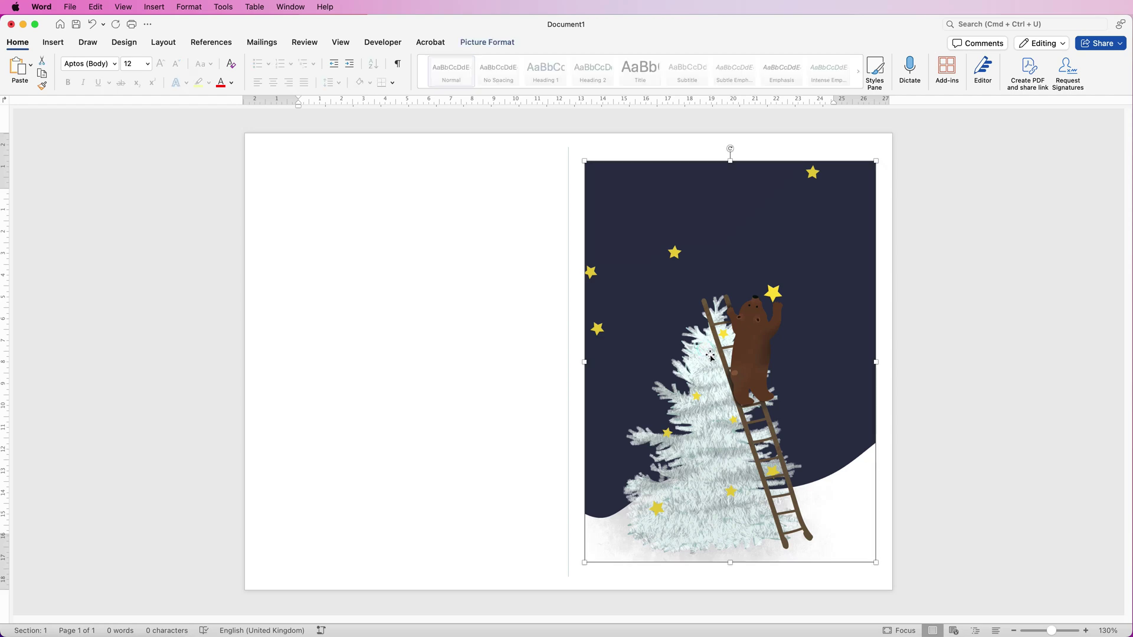
key(Left)
key(Left)
key(Left)
key(Left)
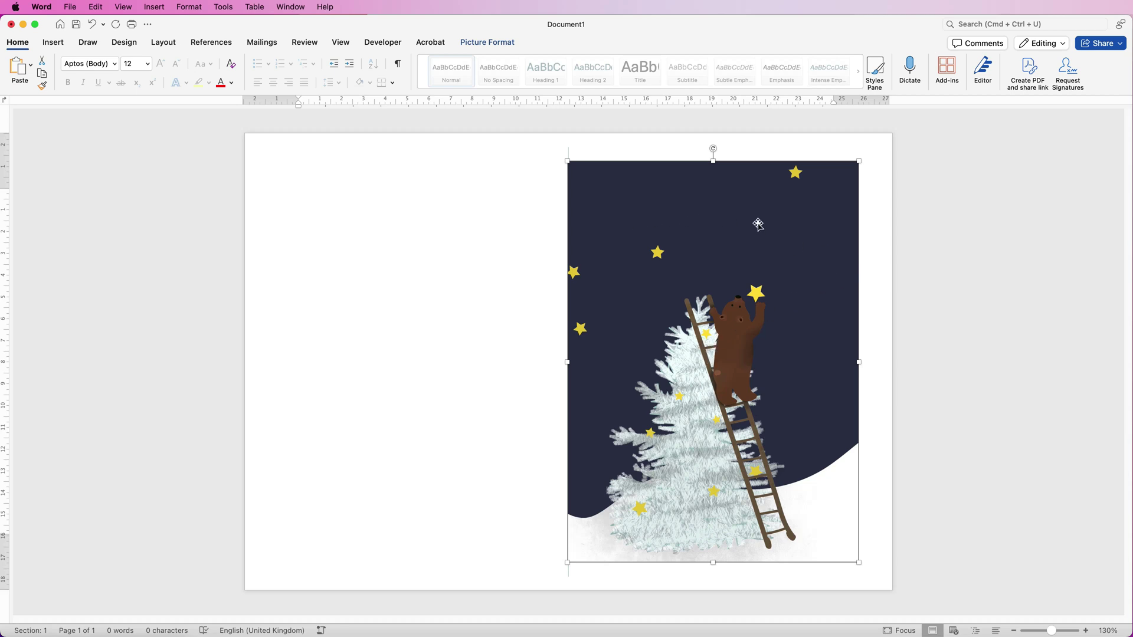
click(882, 290)
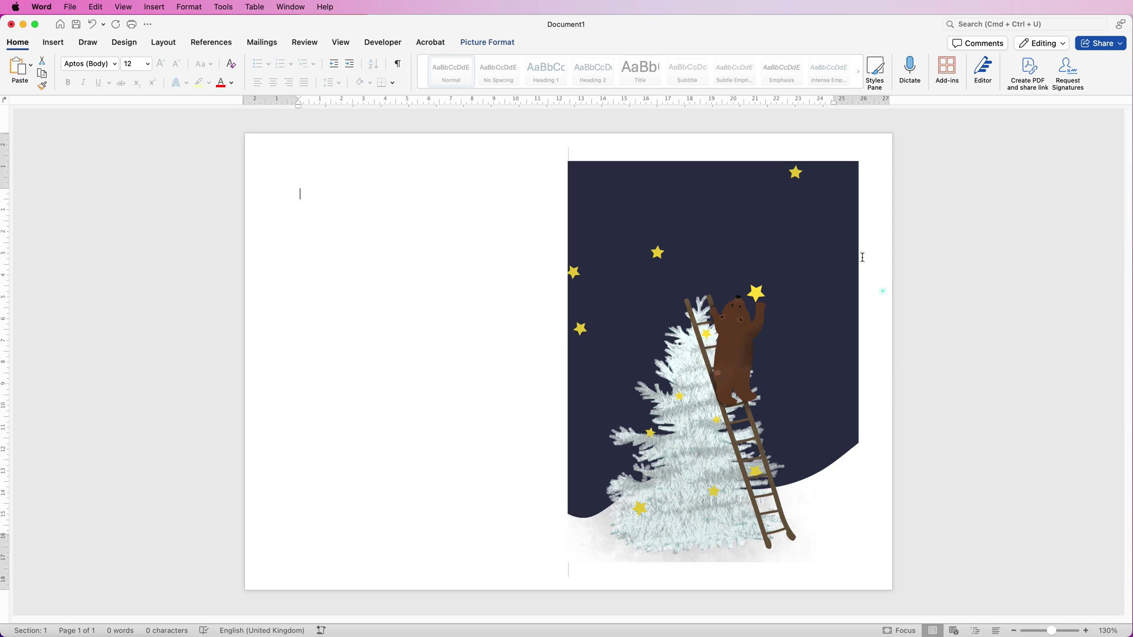
click(61, 46)
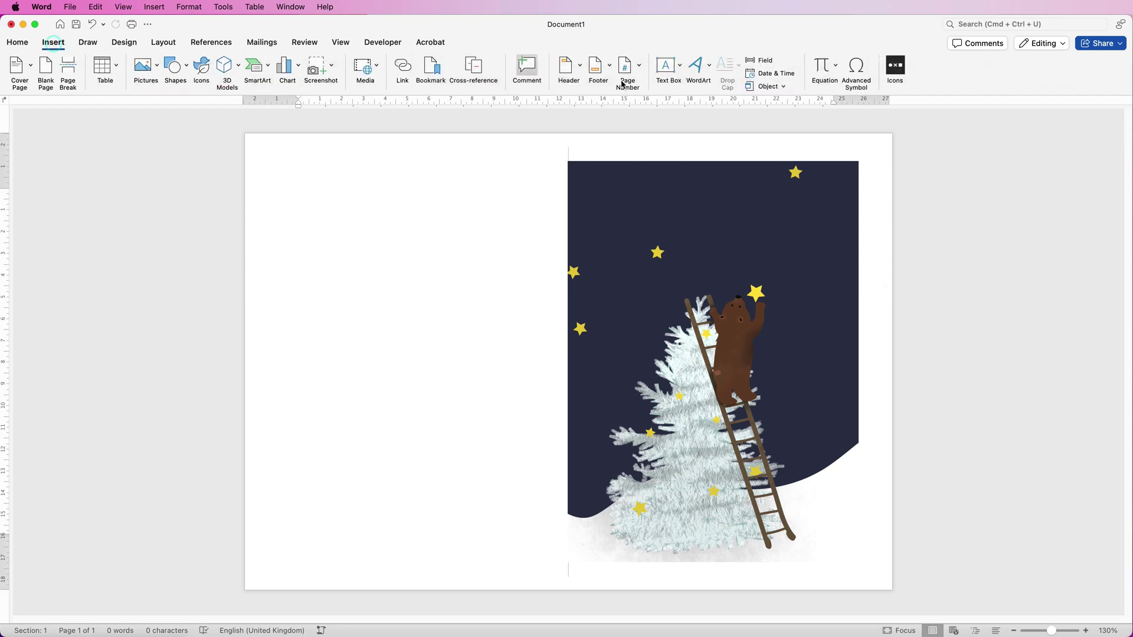
Insert plain-style WordArt reading 'Merry' and move it onto the picture's night sky
click(710, 68)
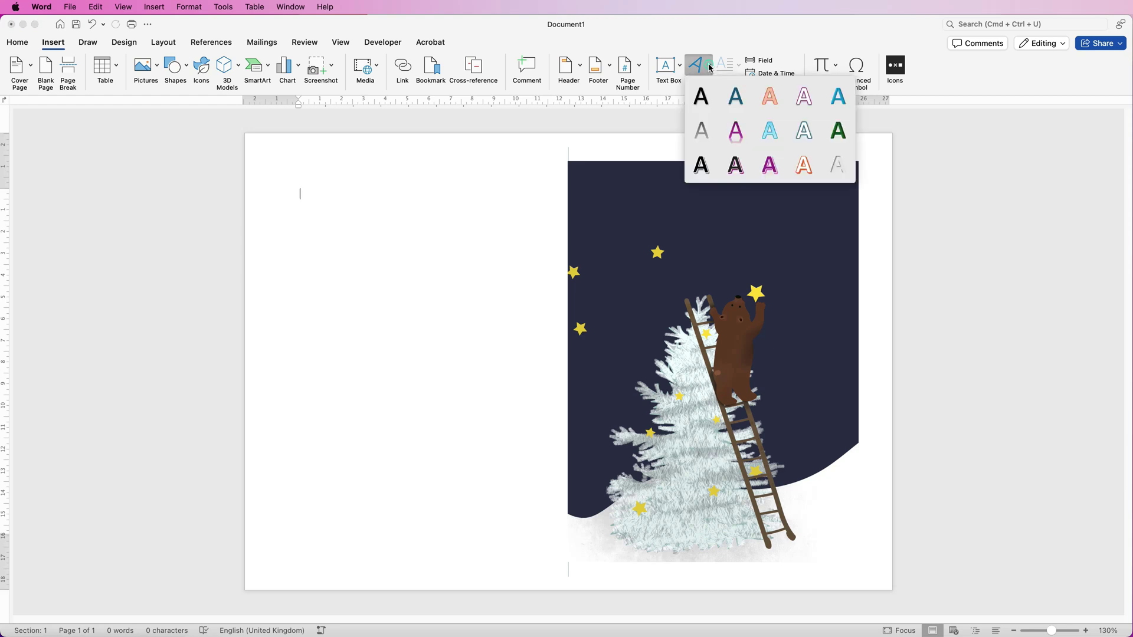
click(702, 100)
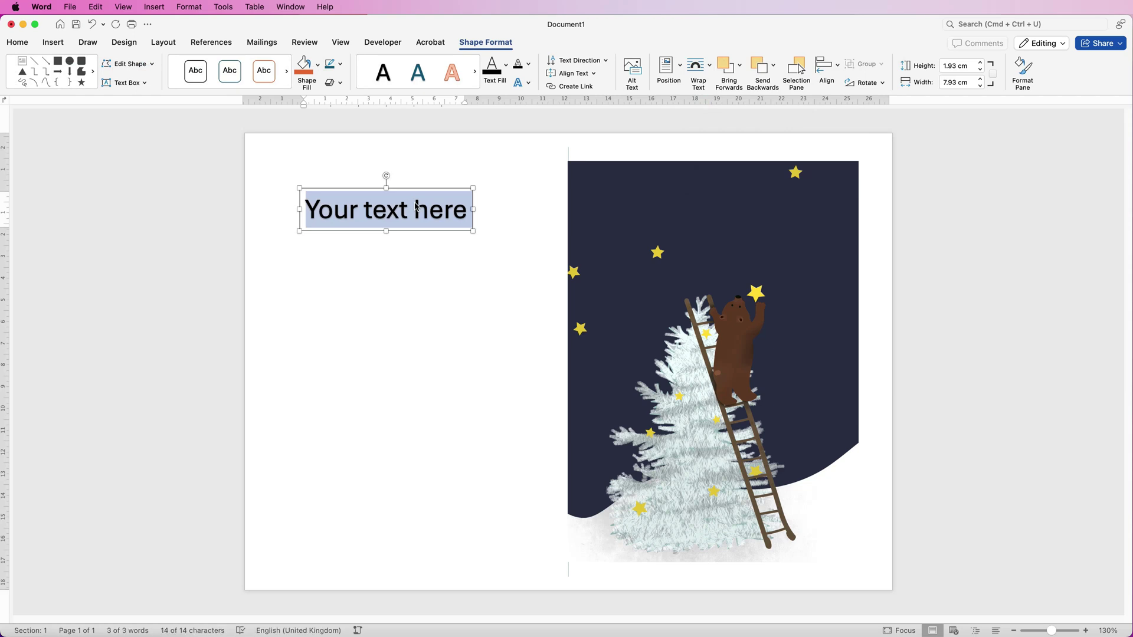
text(Merry)
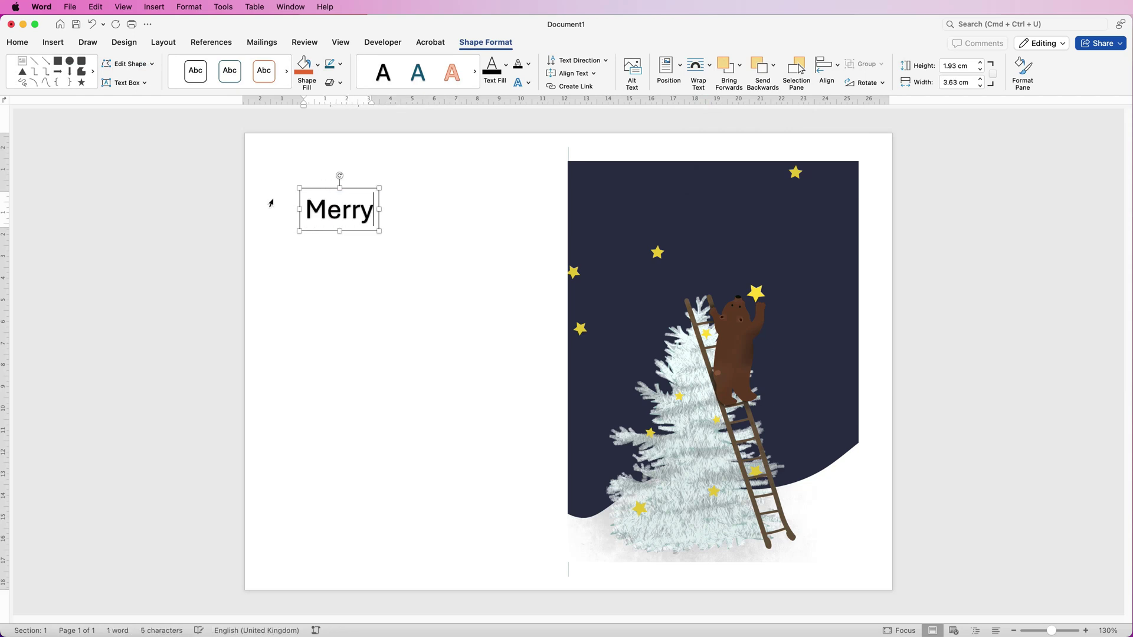
click(370, 174)
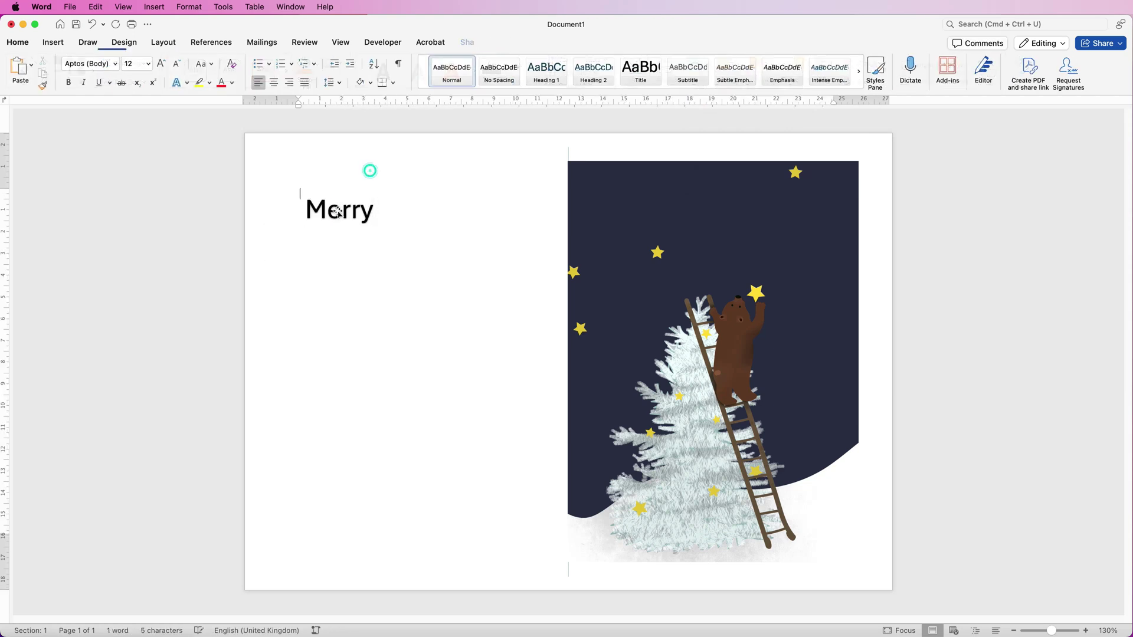
drag(365, 213, 789, 236)
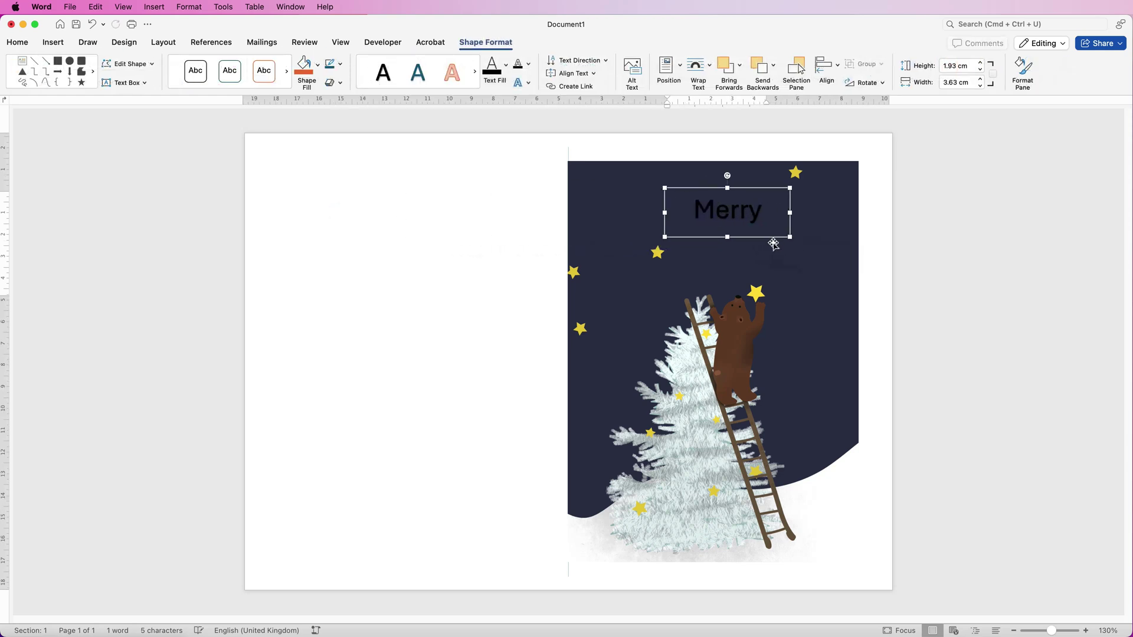
Make 'Merry' white in the Bellania script font and enlarge its box to fit
click(18, 42)
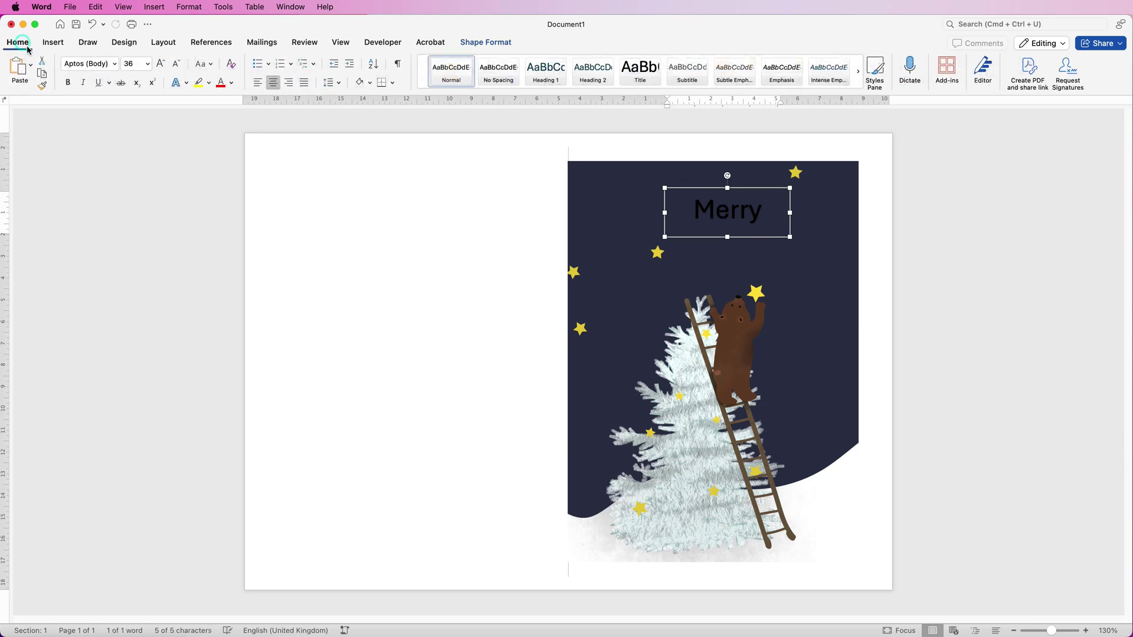
click(232, 83)
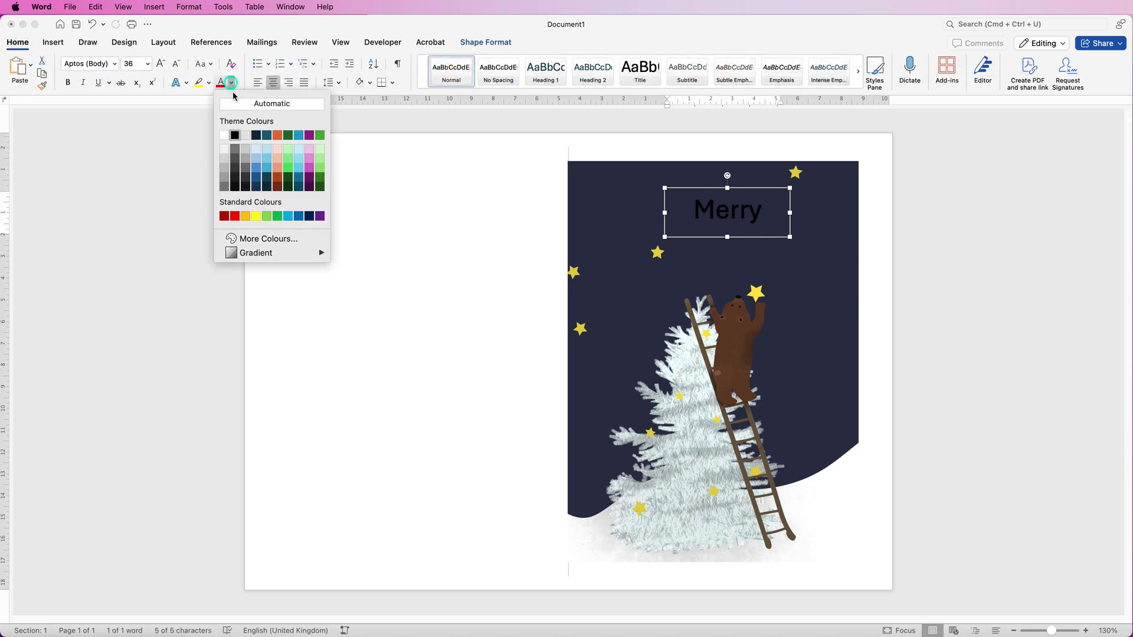
click(223, 135)
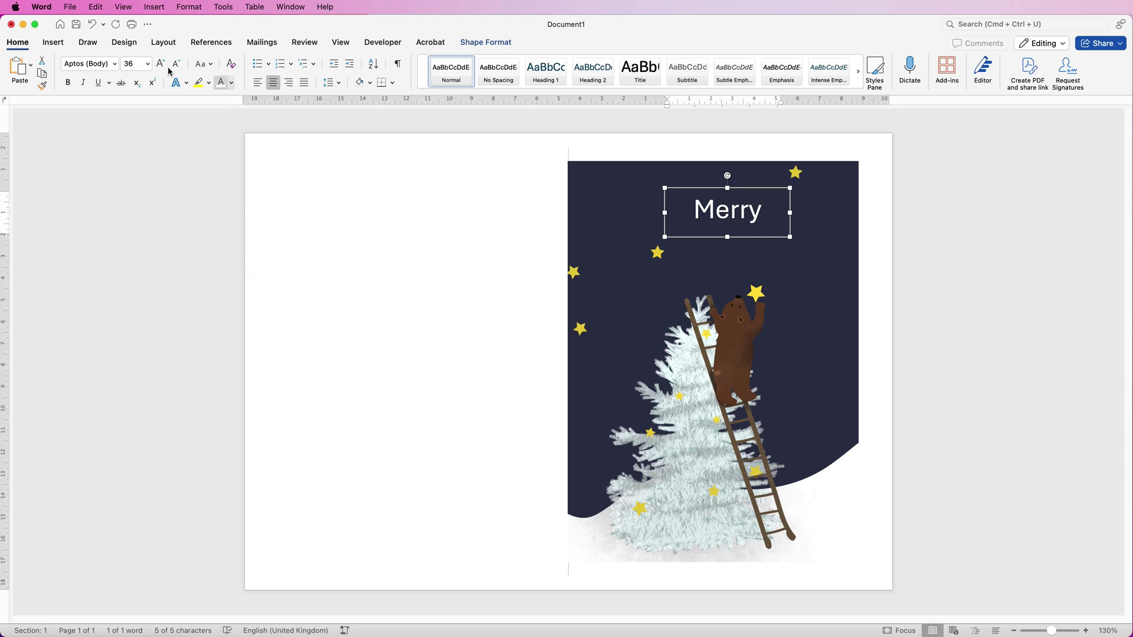
click(115, 65)
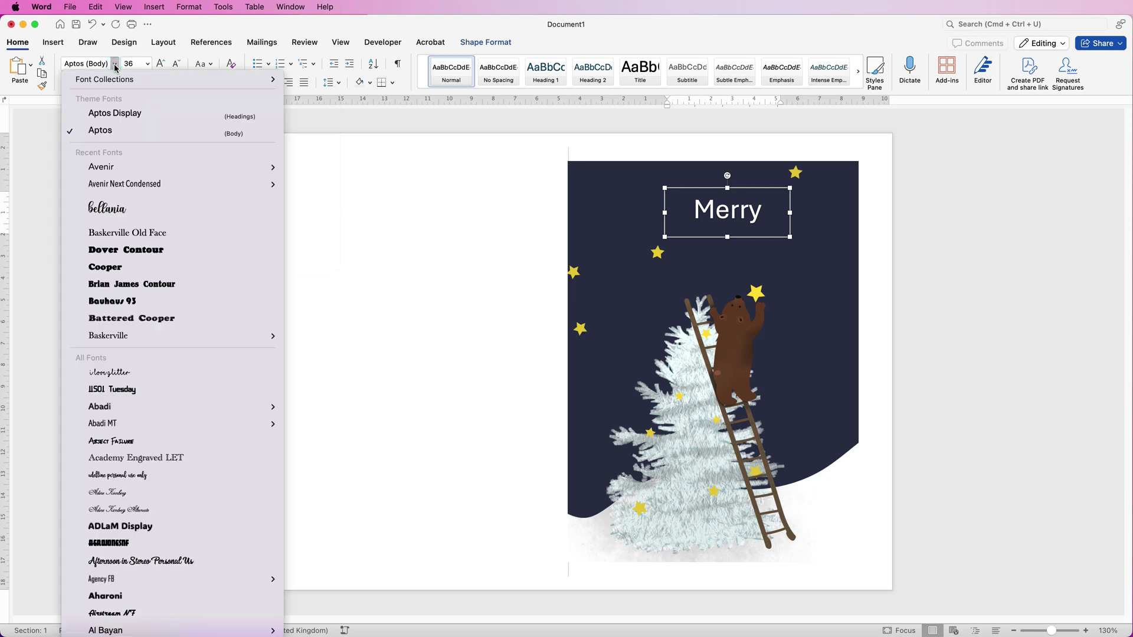
click(101, 210)
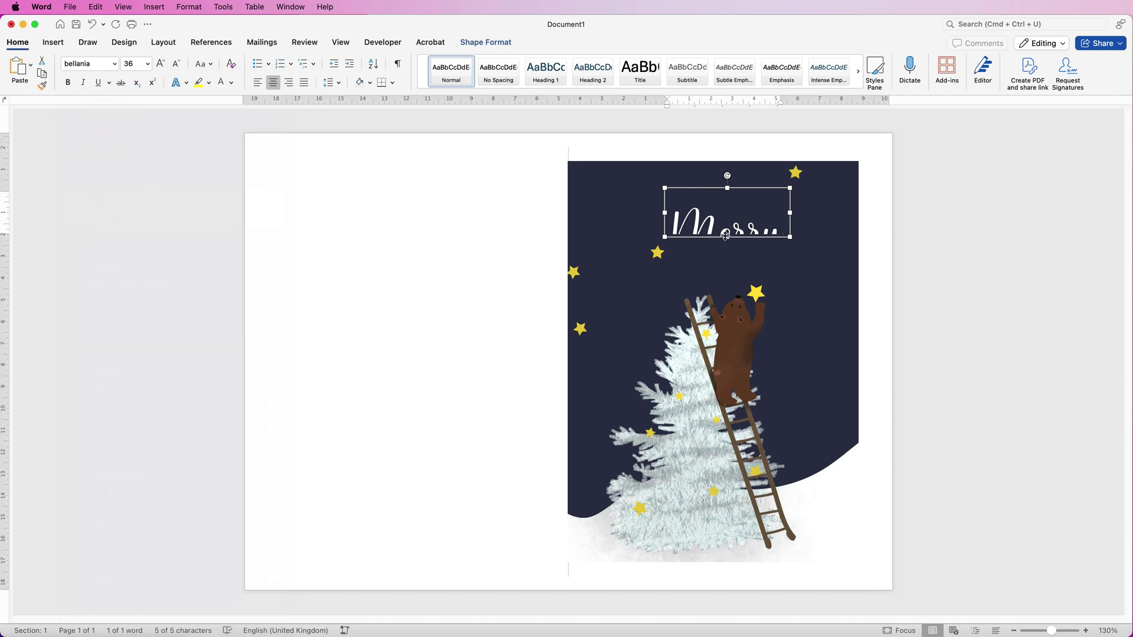
drag(725, 236, 655, 207)
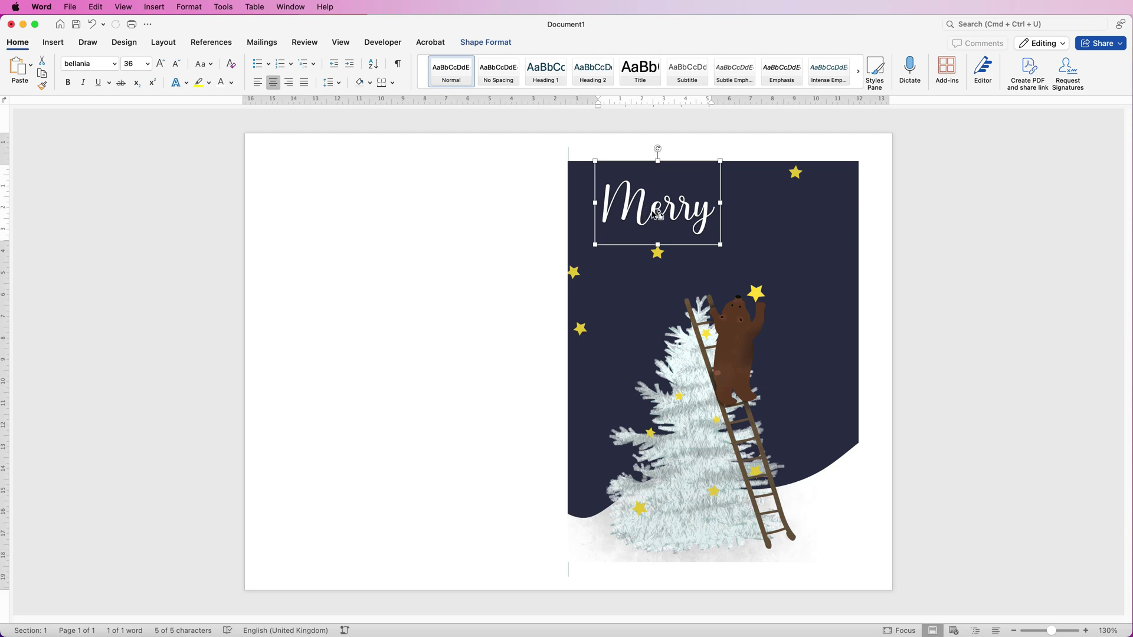
Duplicate the Merry box, retype the copy as 'Christmas', and place it below-right of Merry
drag(658, 215, 762, 262)
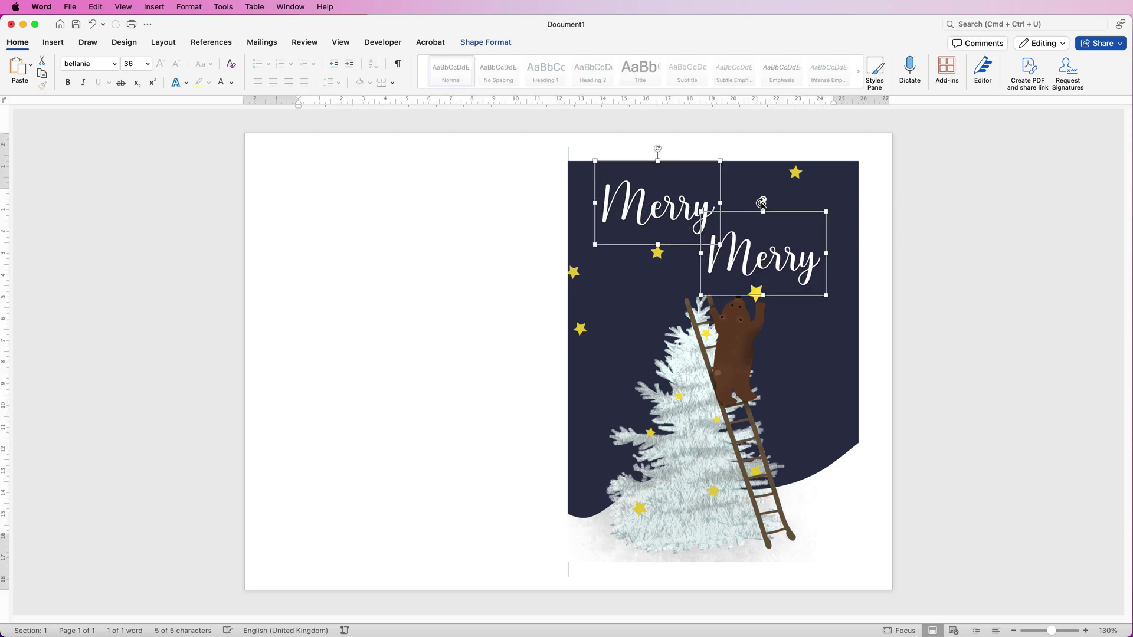
click(746, 193)
click(743, 262)
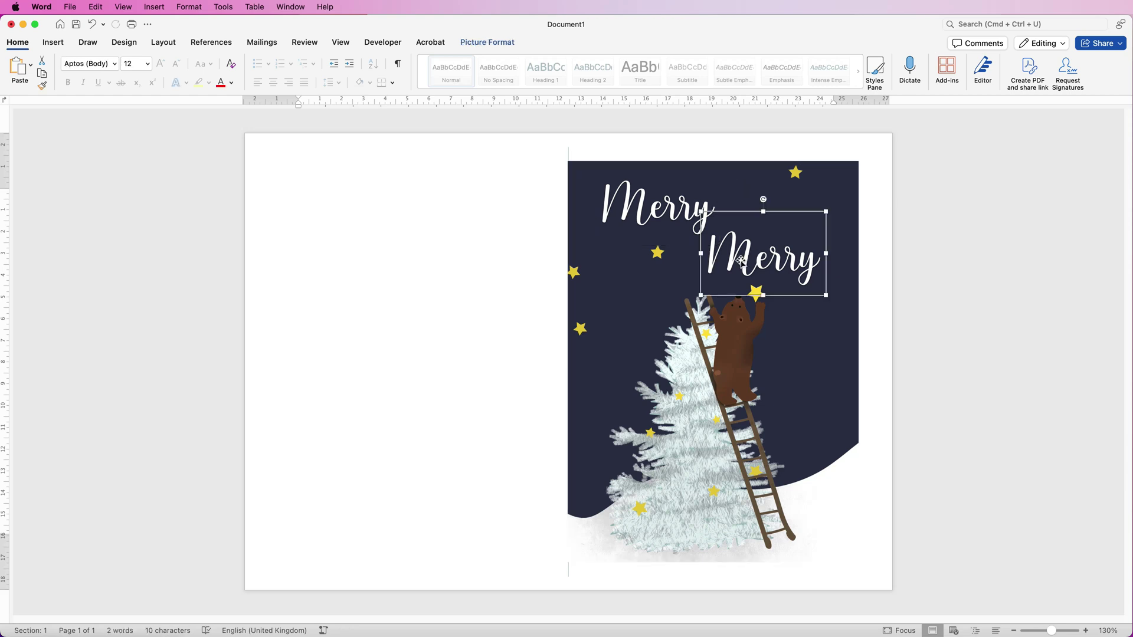
drag(698, 253, 604, 253)
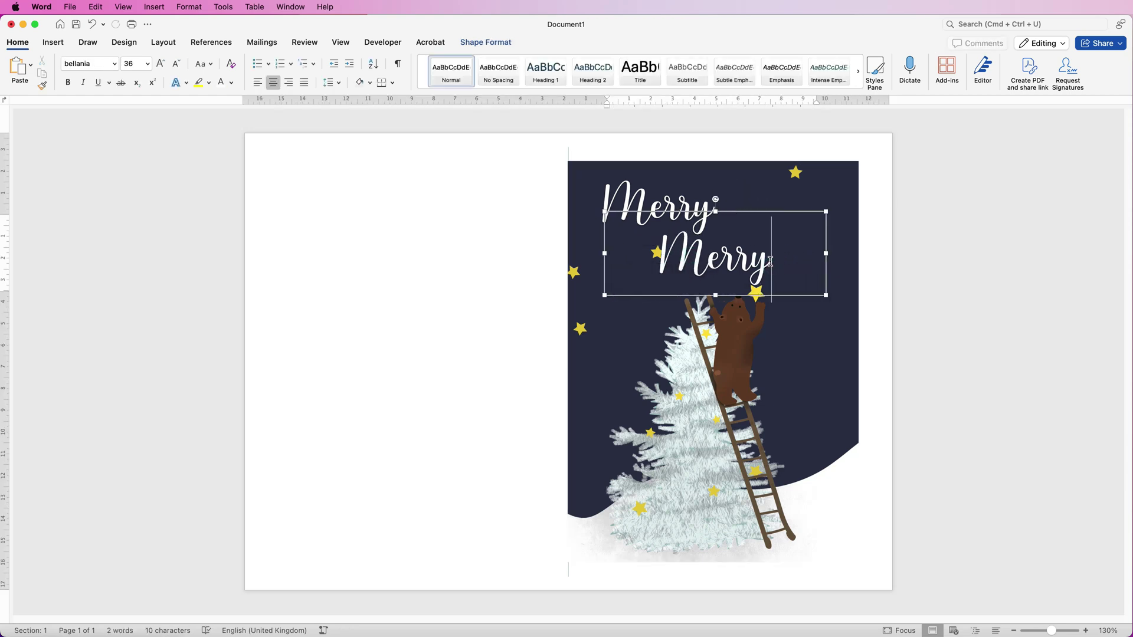
drag(772, 265, 748, 258)
text(Christmas)
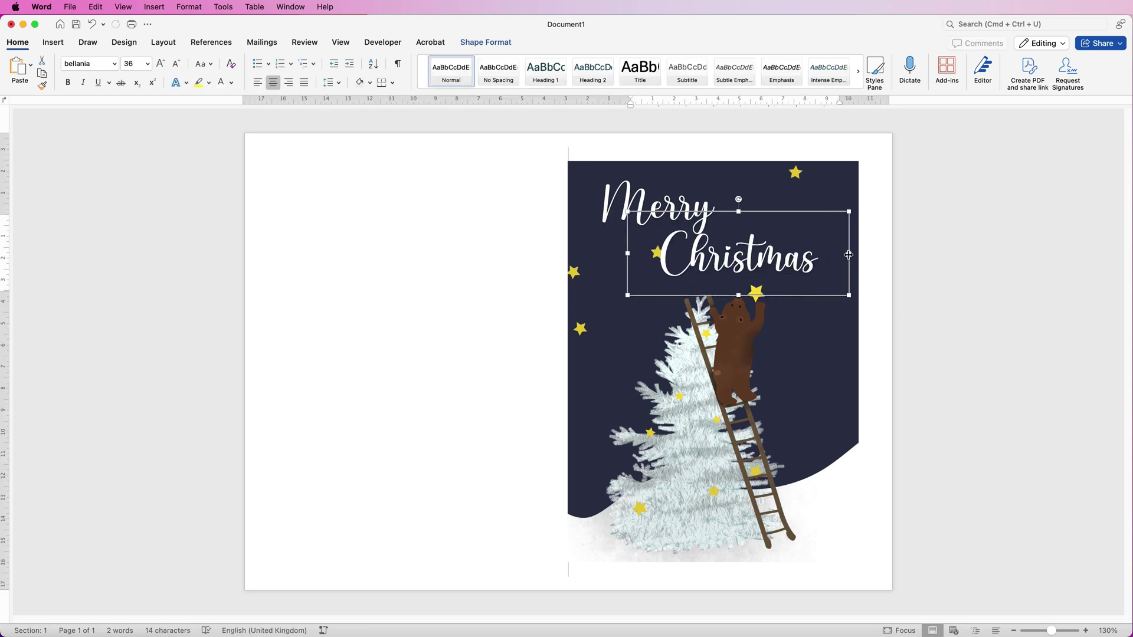
drag(848, 254, 770, 263)
drag(630, 207, 630, 207)
click(889, 470)
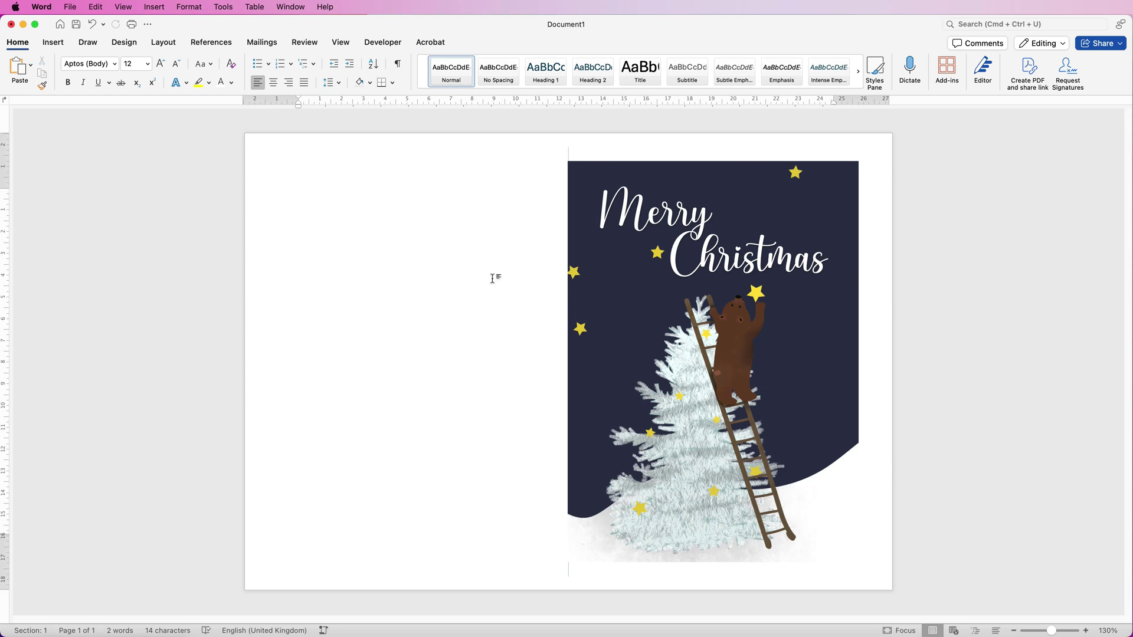
Insert a page break so the card front moves onto page 2
click(54, 42)
click(70, 74)
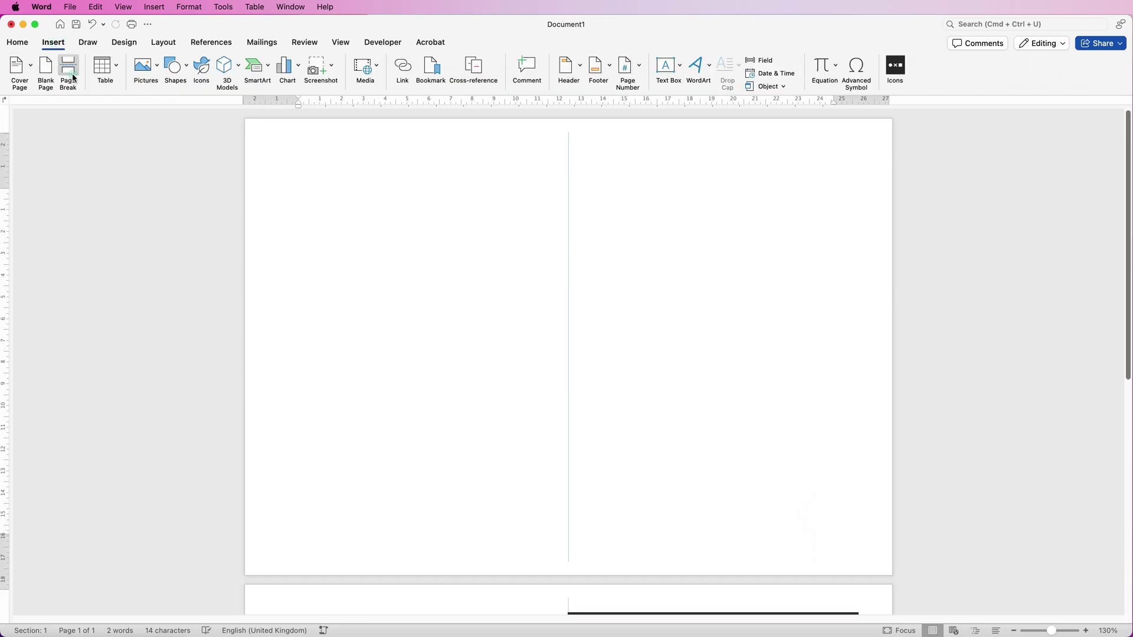
drag(1127, 317, 1124, 469)
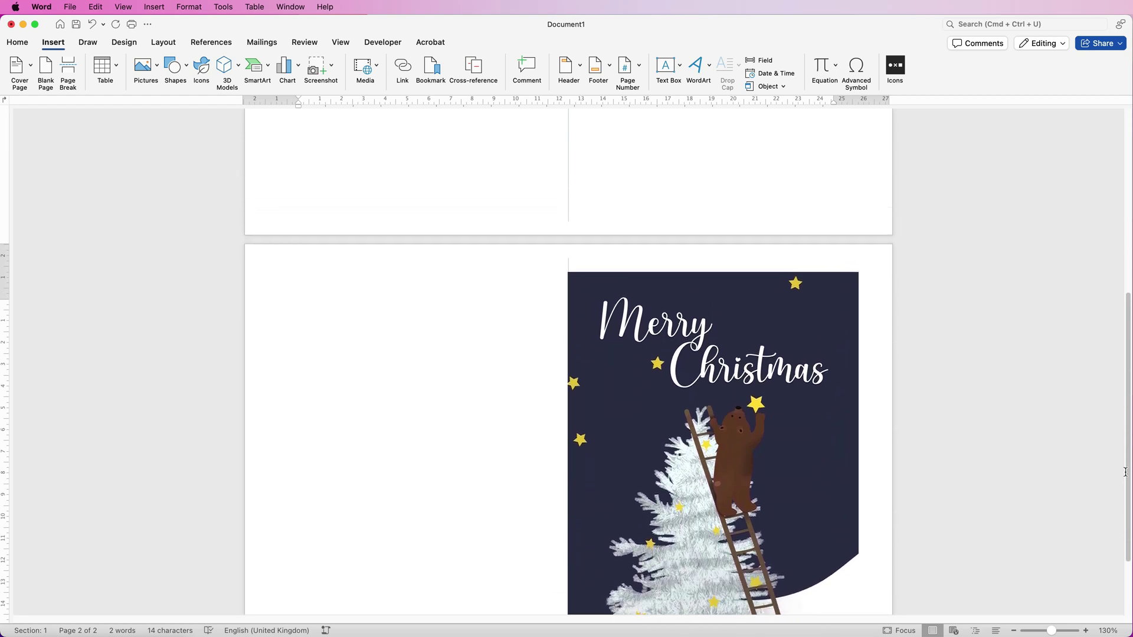
Select the card picture on page 2, then put the cursor on blank page 1
scroll(767, 413, down, 3)
click(689, 373)
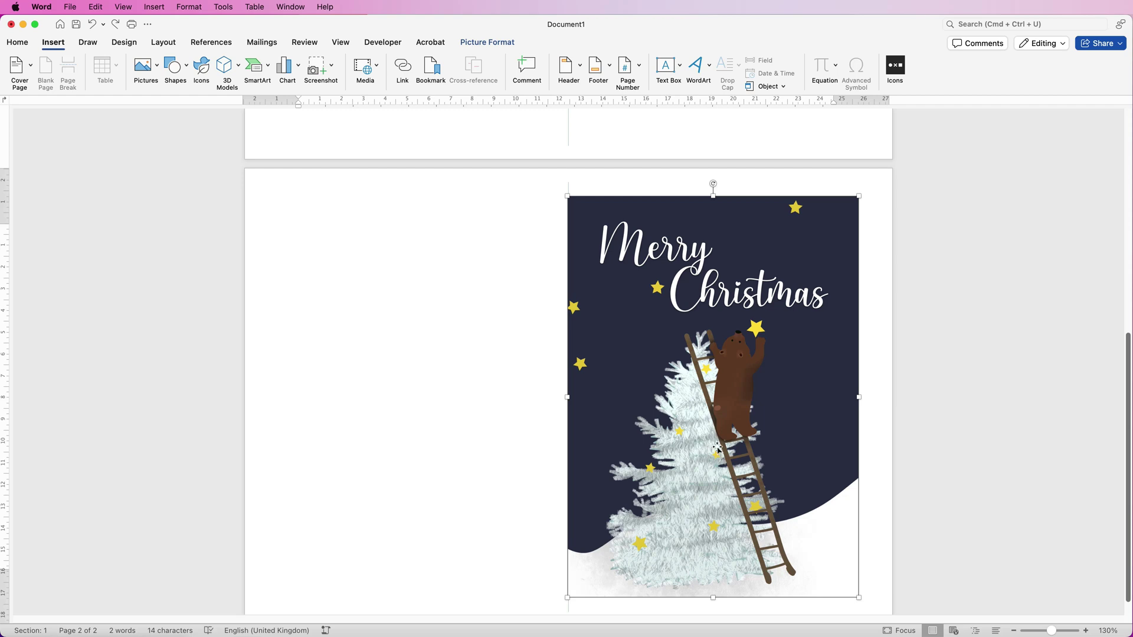
scroll(563, 179, up, 10)
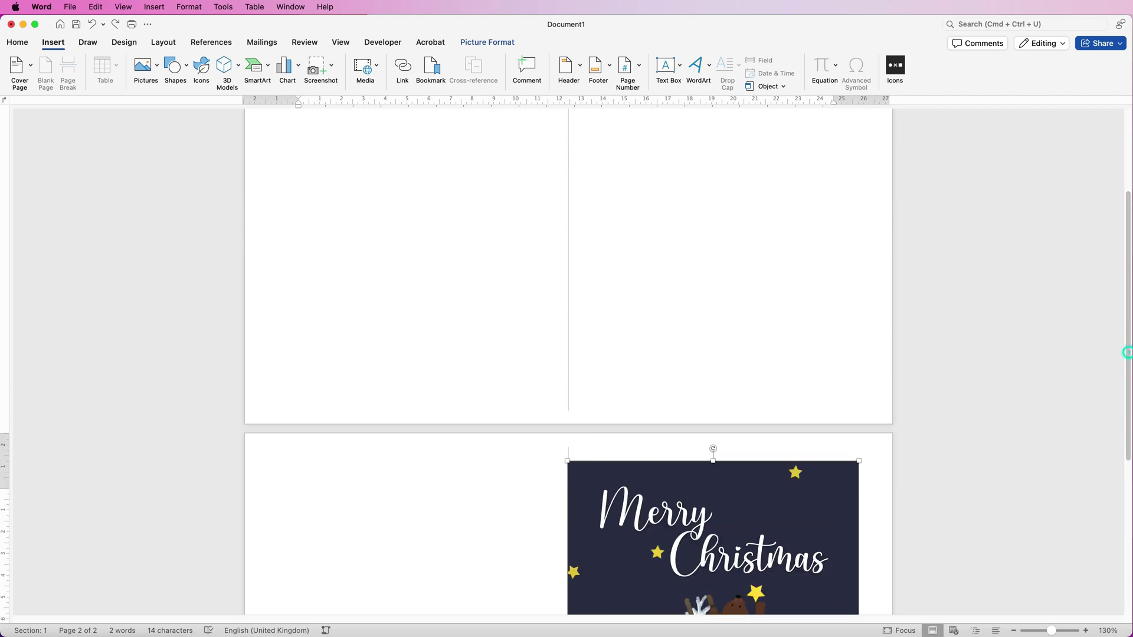
click(399, 168)
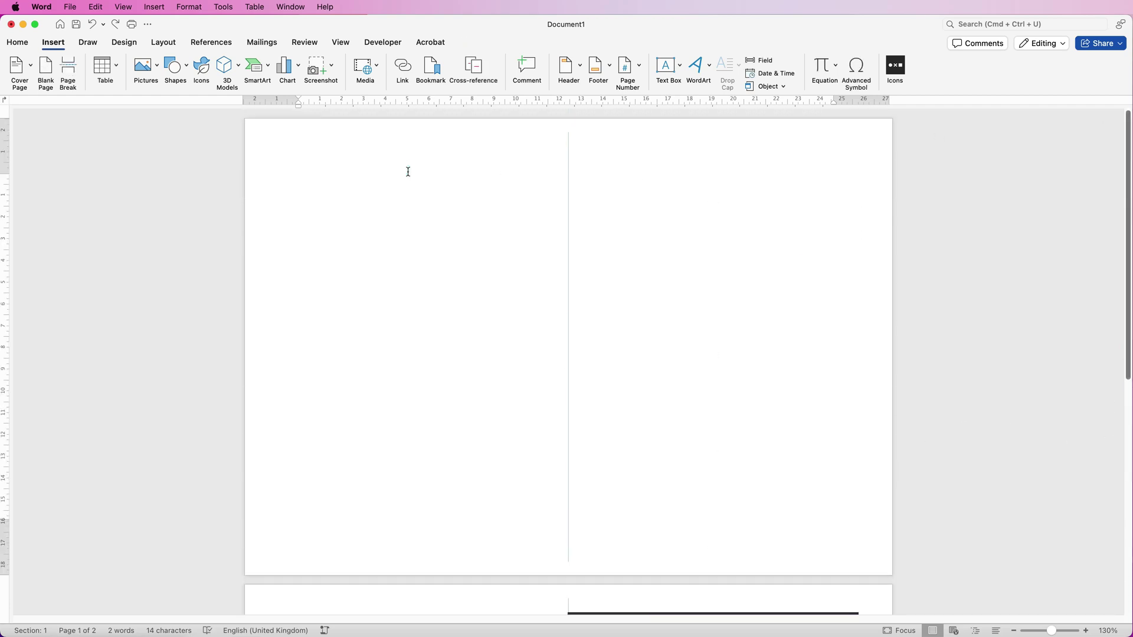
Paste the bear-and-tree picture and drag it onto page 1's right half
key(super+v)
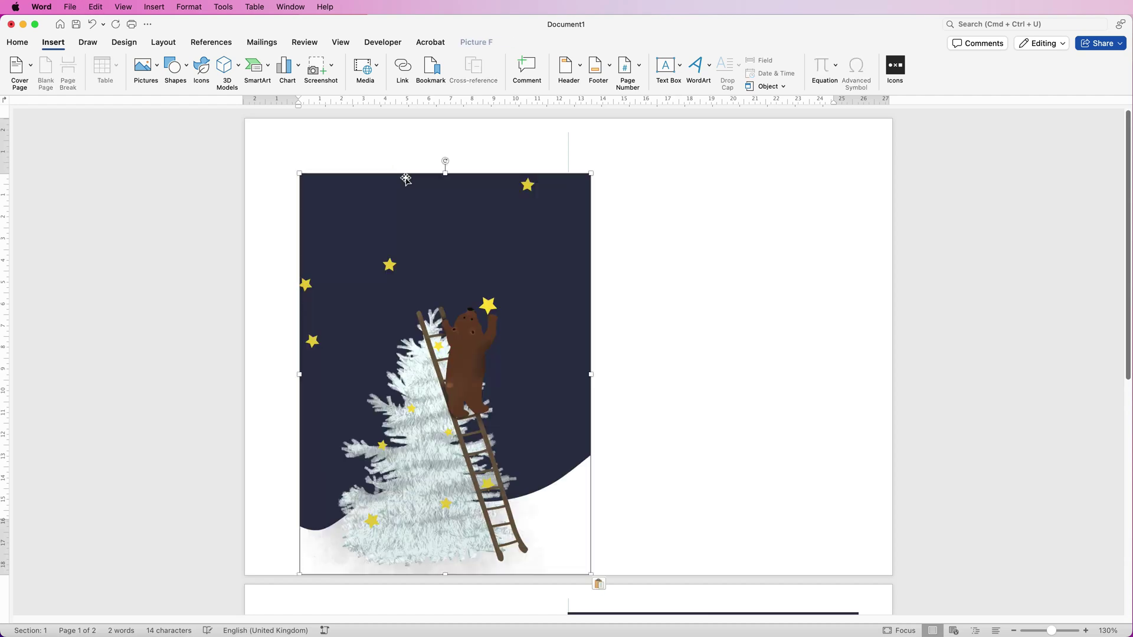
drag(484, 347, 689, 359)
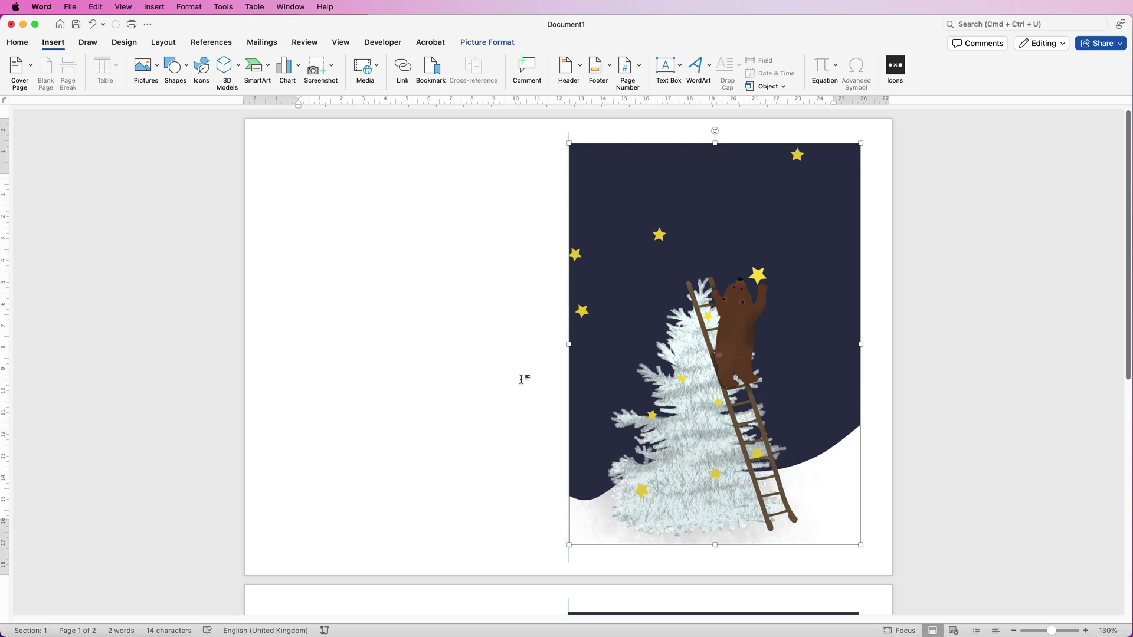
click(680, 68)
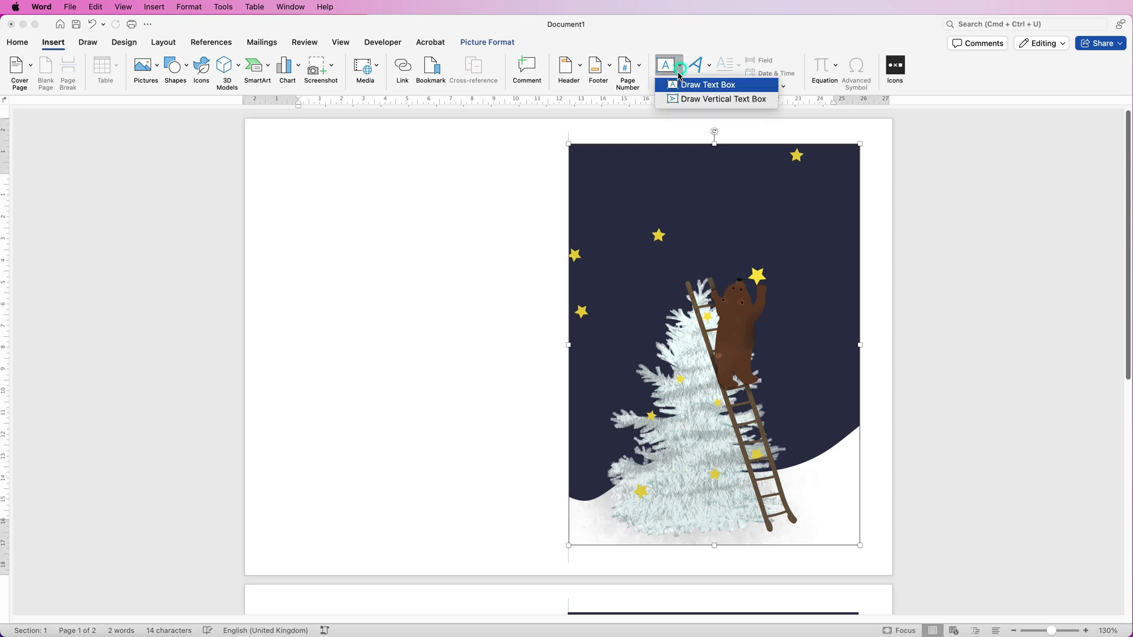
click(624, 175)
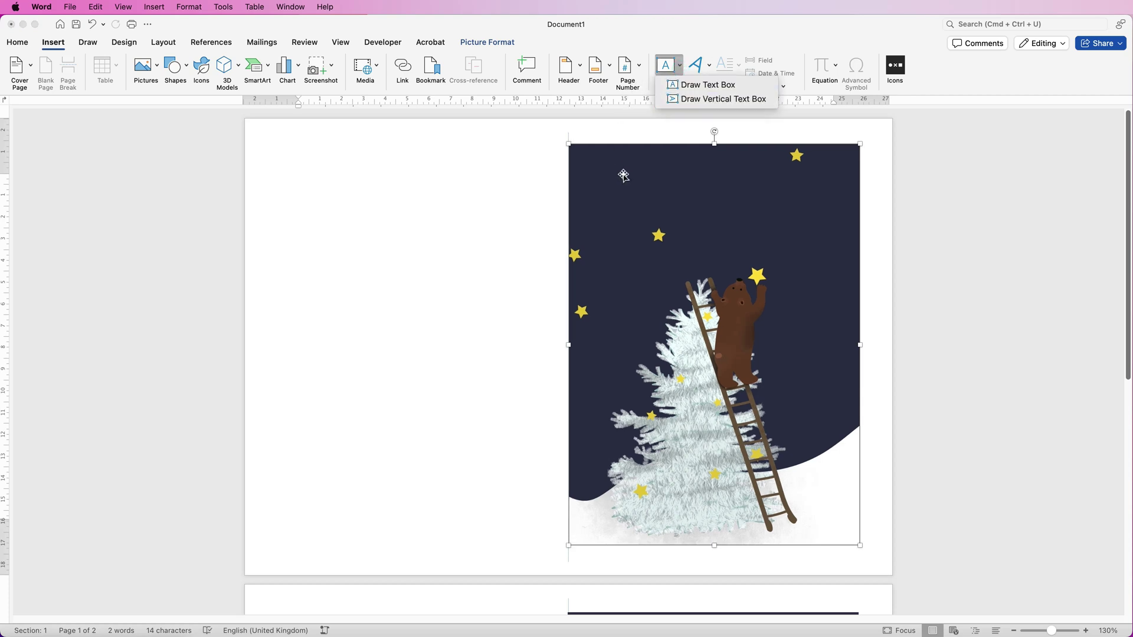
Align the pasted picture to the vertical middle of the page
click(504, 42)
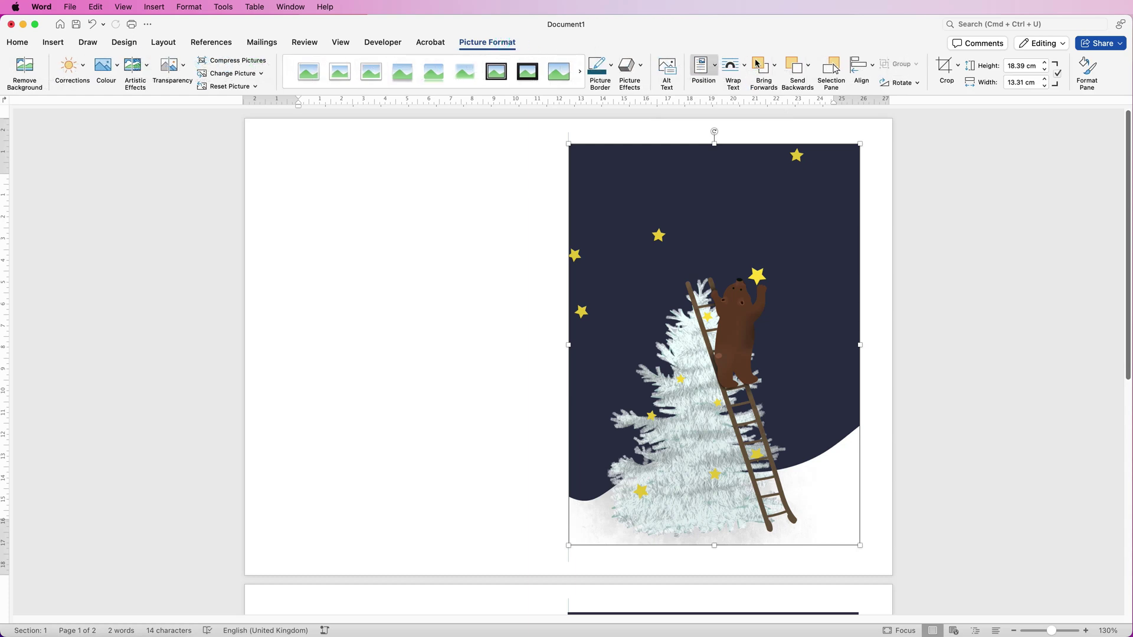
click(873, 68)
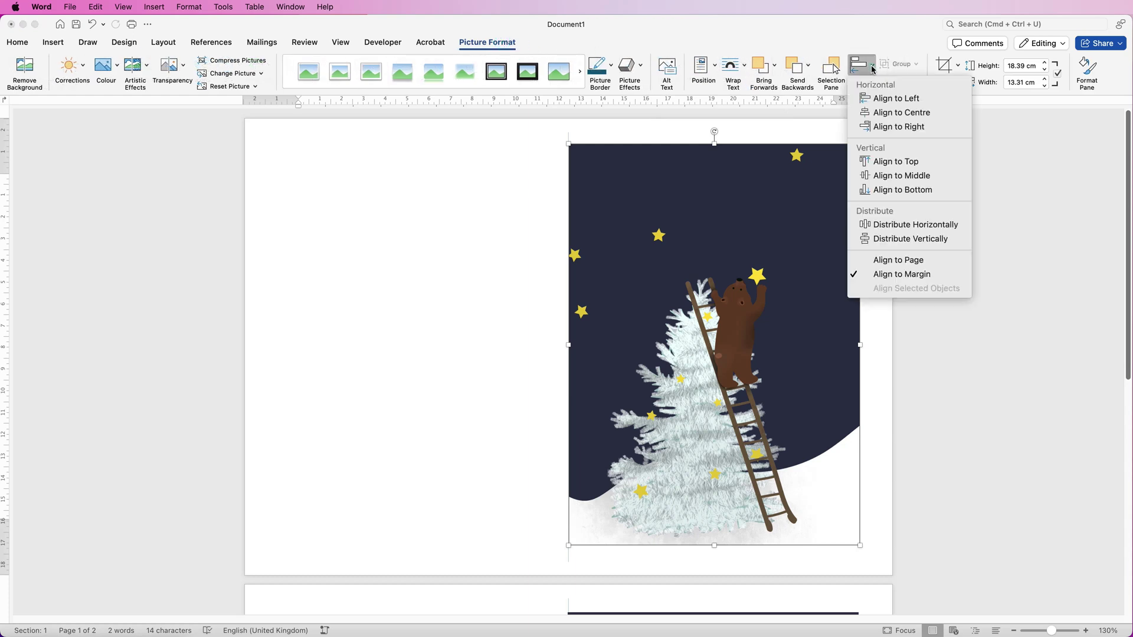
click(880, 175)
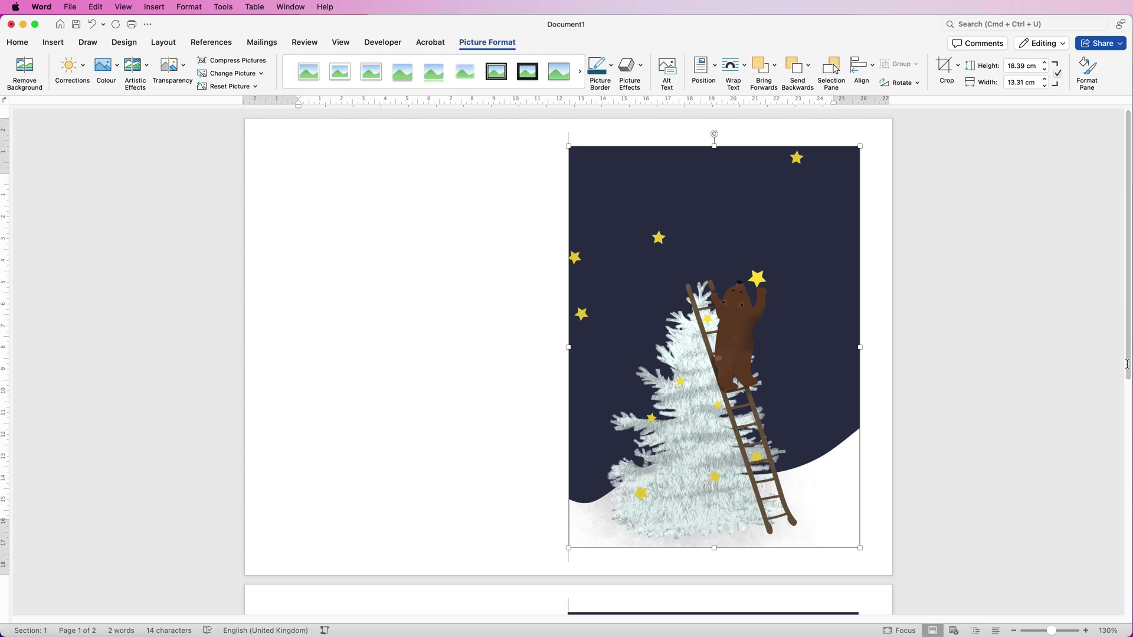
Drag the white script Christmas text box onto page 1's picture and retype it as 'Wishing'
scroll(704, 536, down, 4)
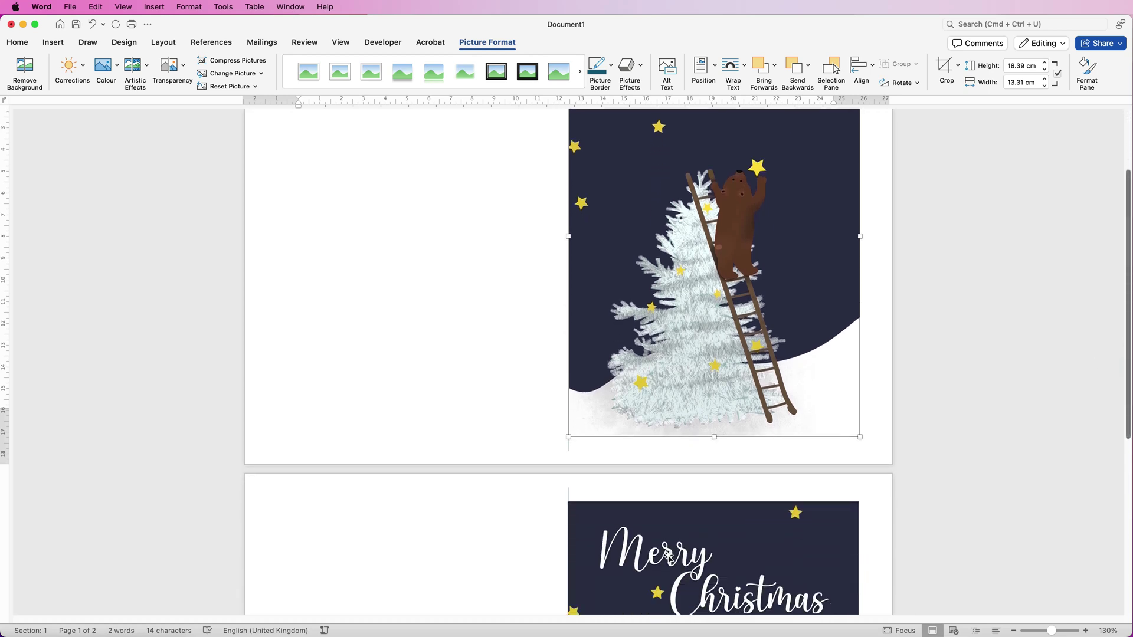
click(666, 556)
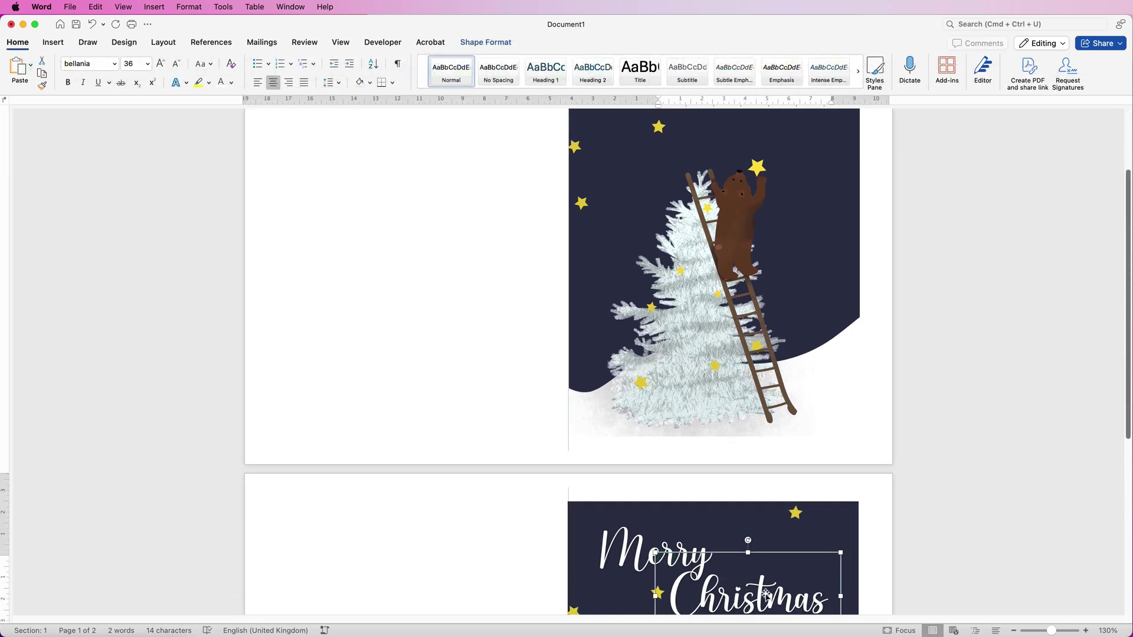
double_click(734, 595)
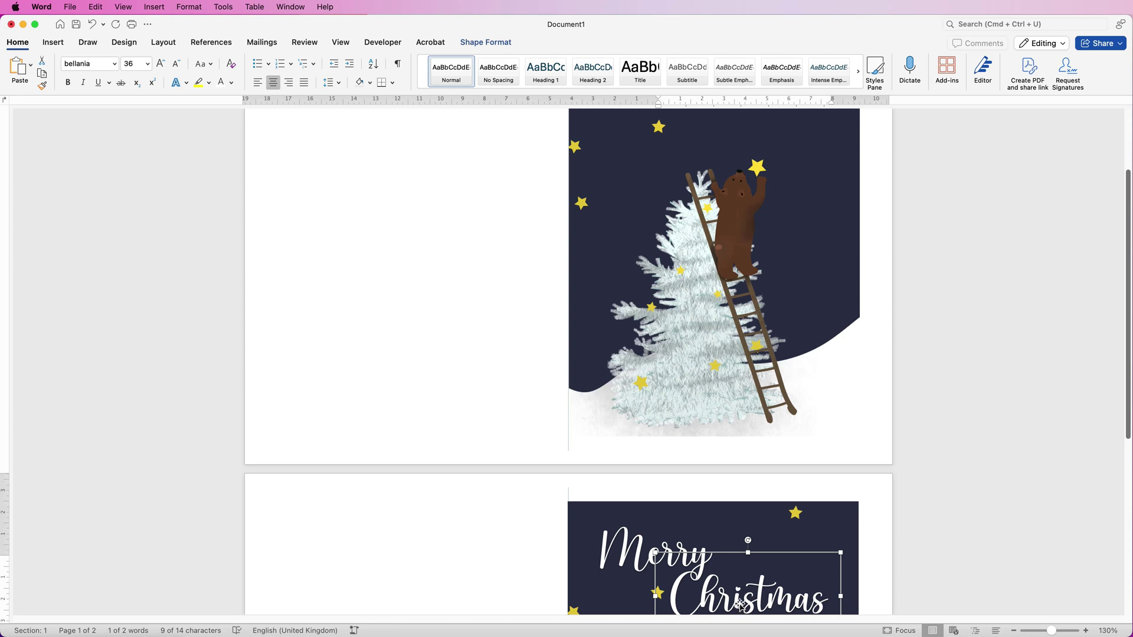
drag(742, 605, 706, 224)
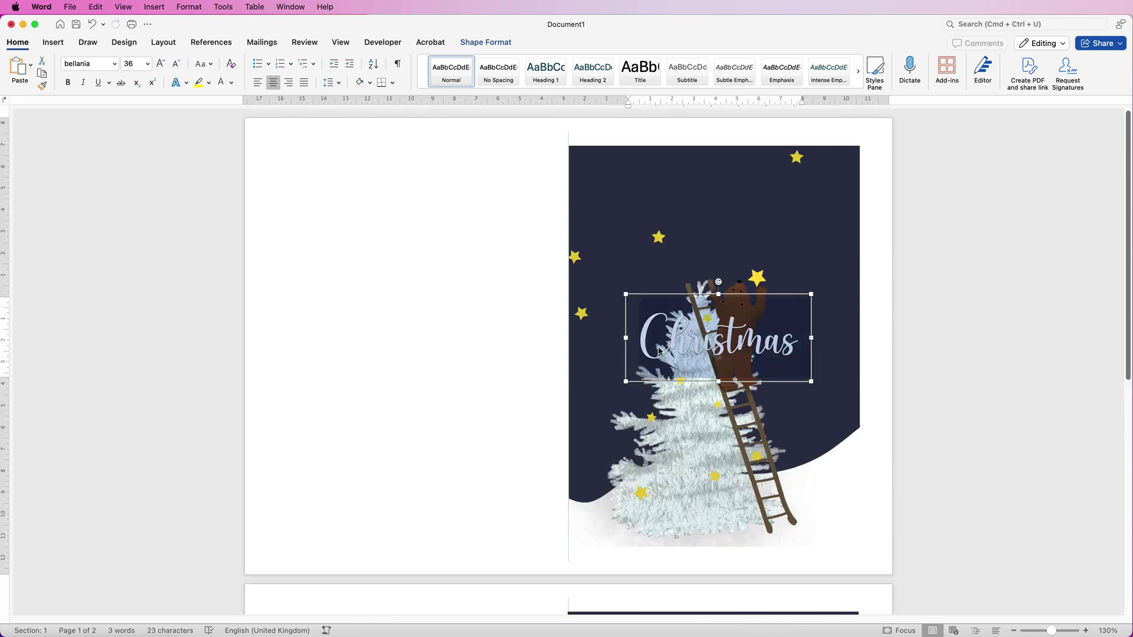
text(Wishing)
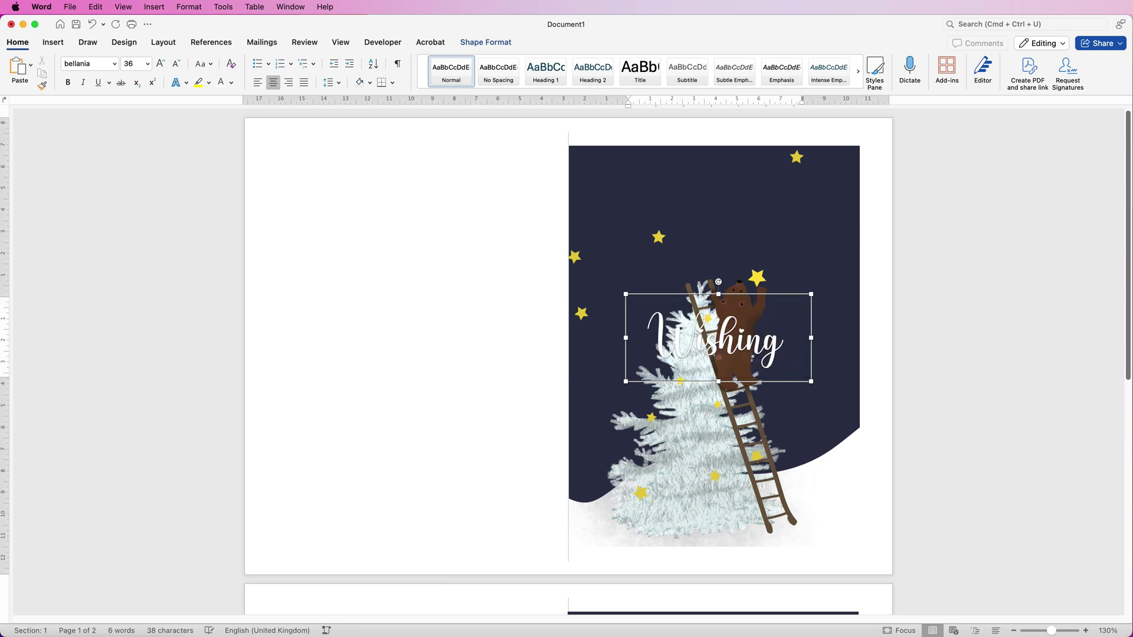
scroll(676, 276, down, 2)
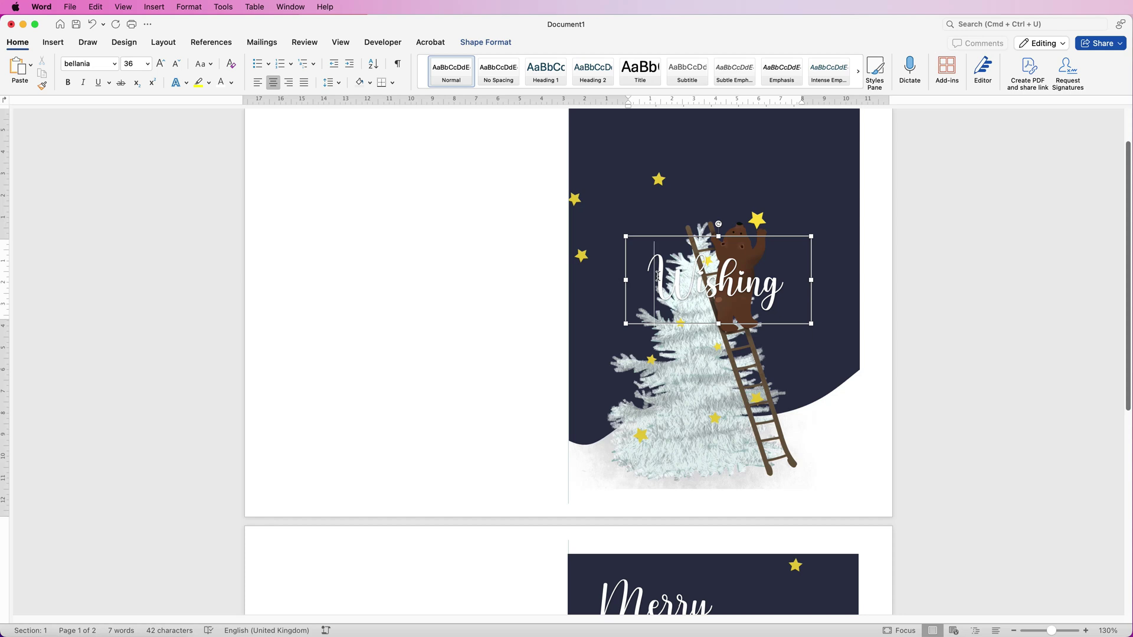
Shrink the whole greeting down to 16 pt so both lines fit
triple_click(659, 277)
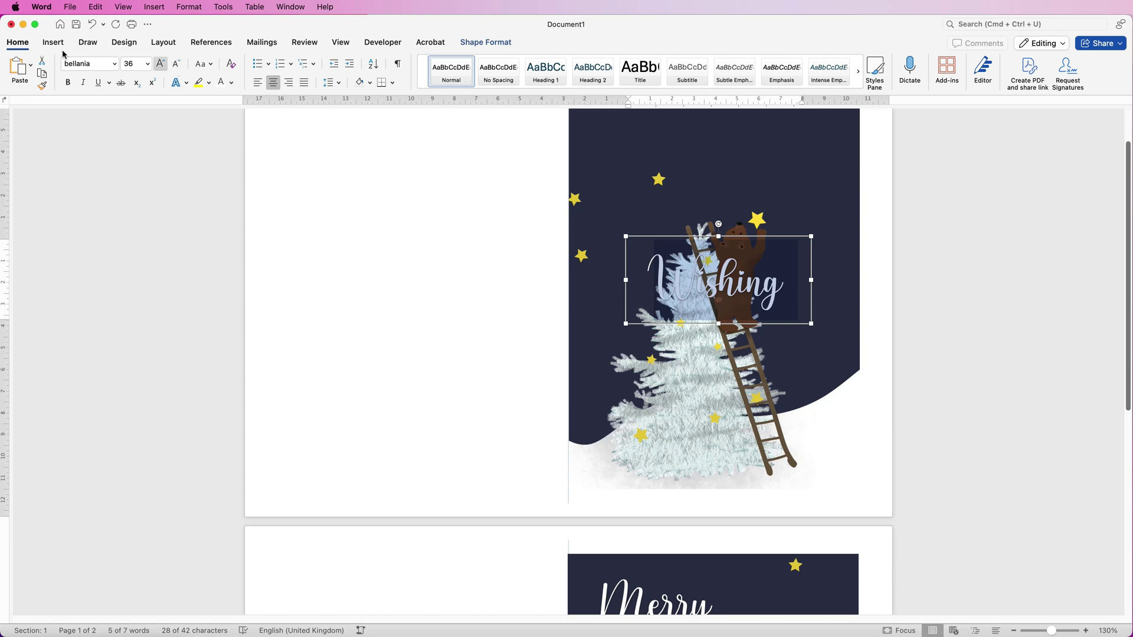
click(176, 65)
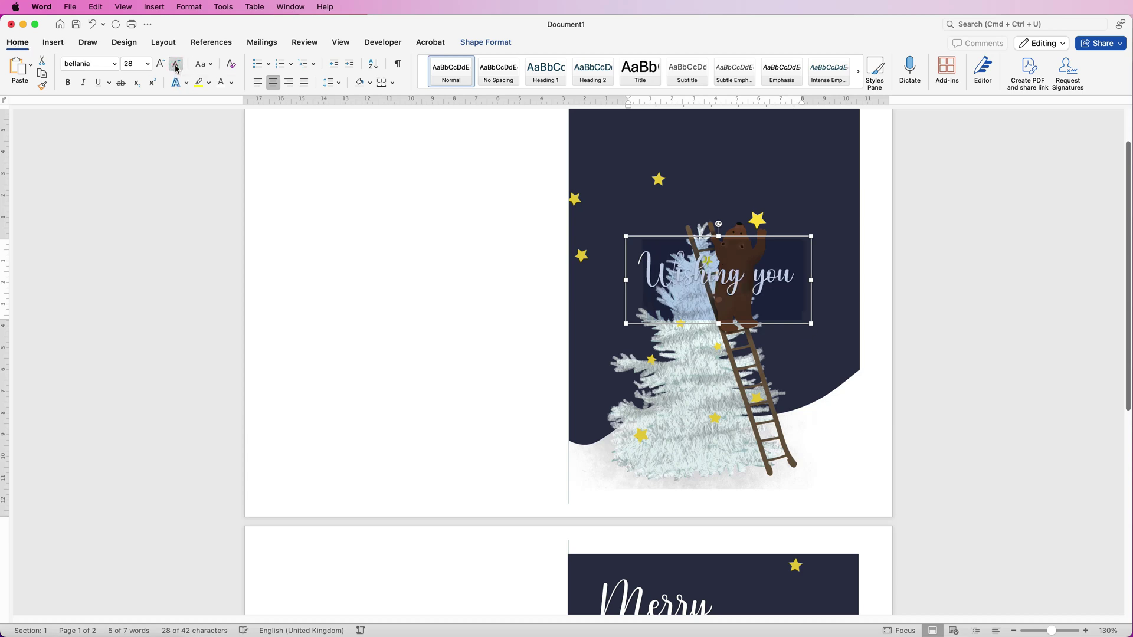
click(175, 65)
click(176, 65)
click(176, 69)
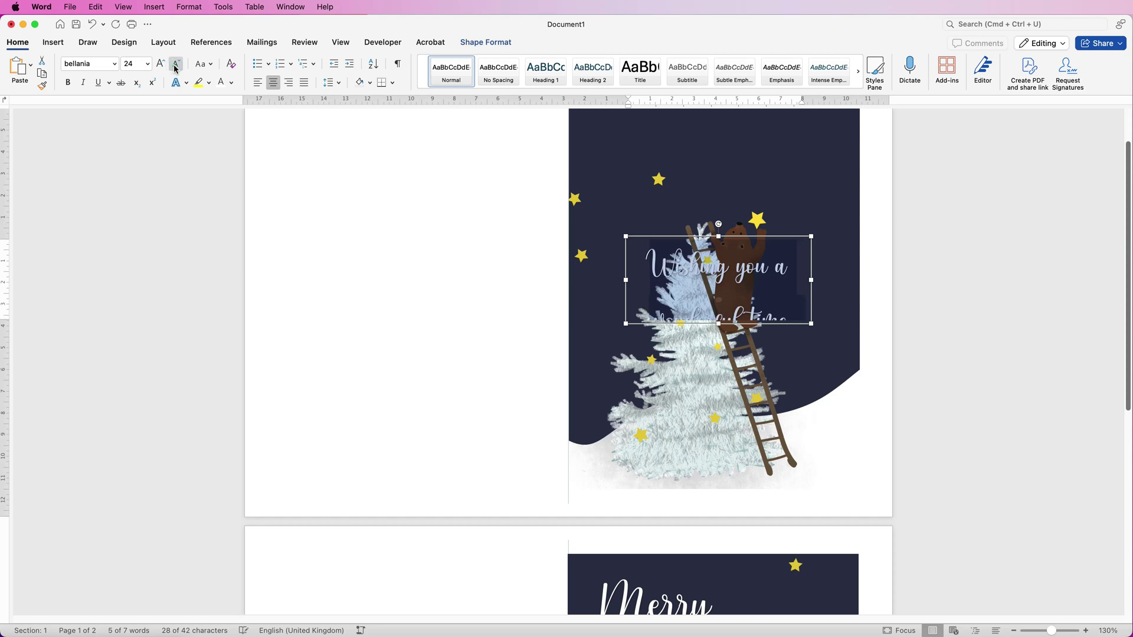
click(176, 67)
click(176, 66)
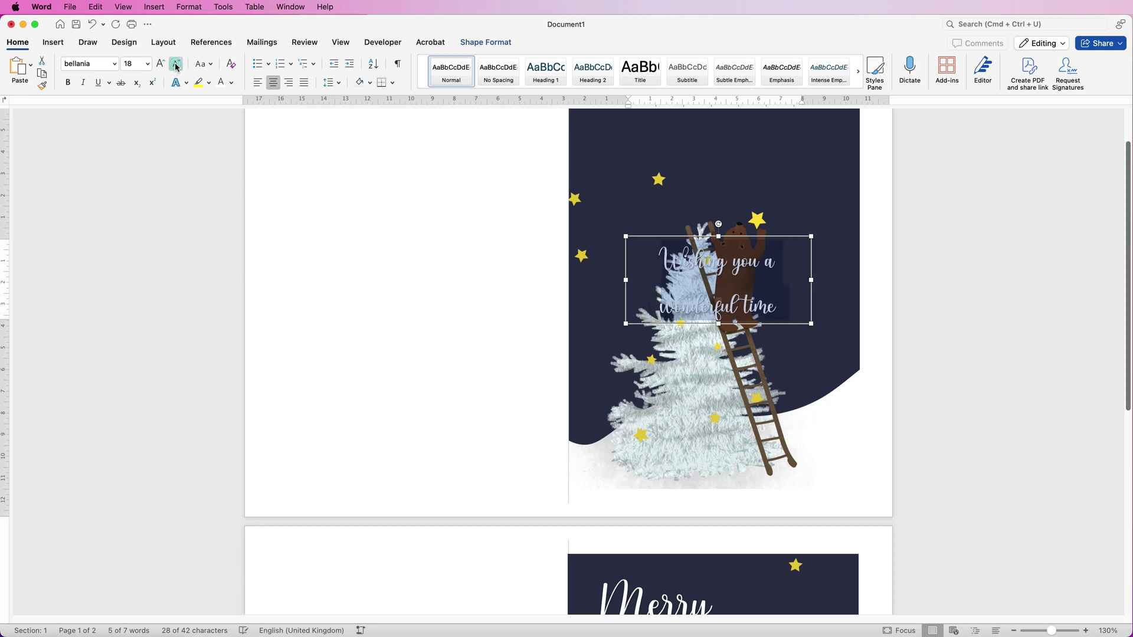
click(176, 66)
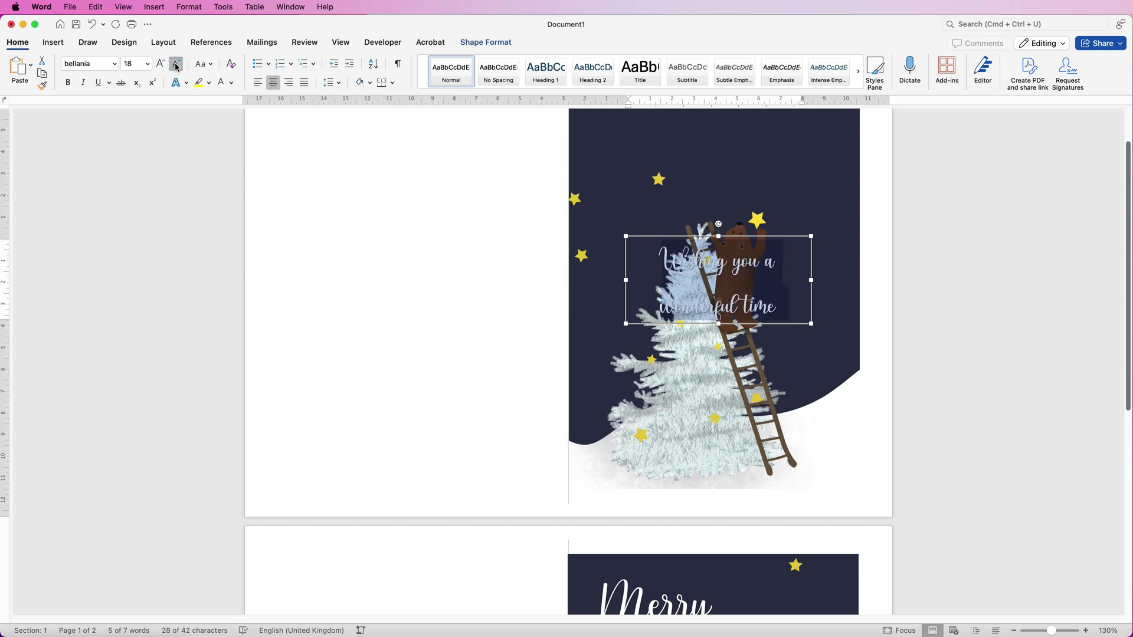
Set the greeting's font colour to Automatic black
click(232, 83)
click(230, 103)
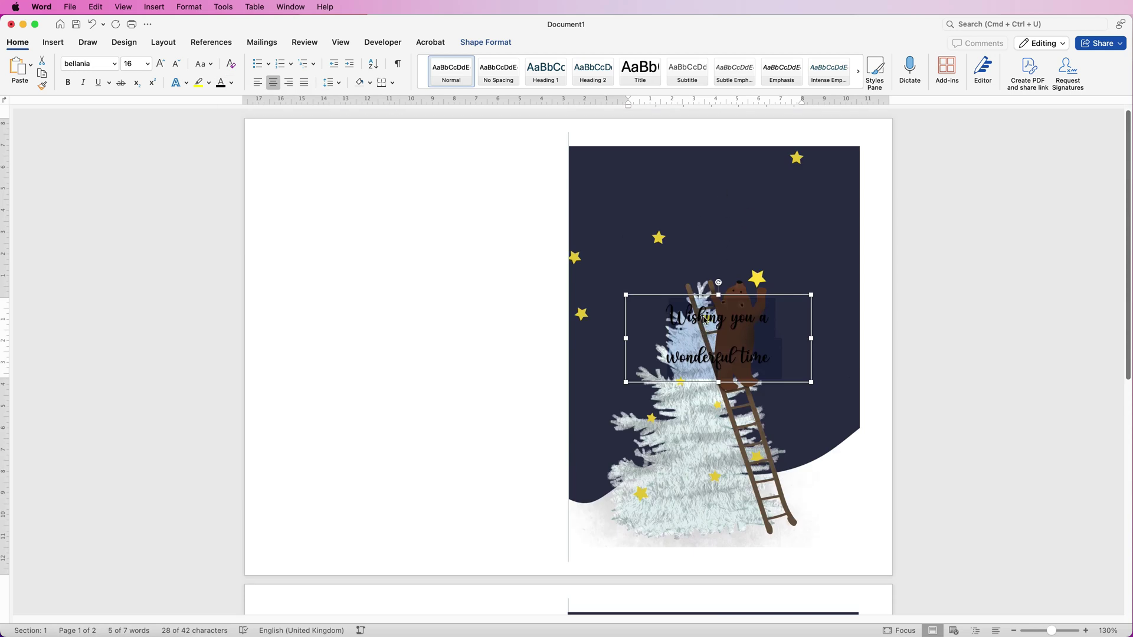
click(711, 198)
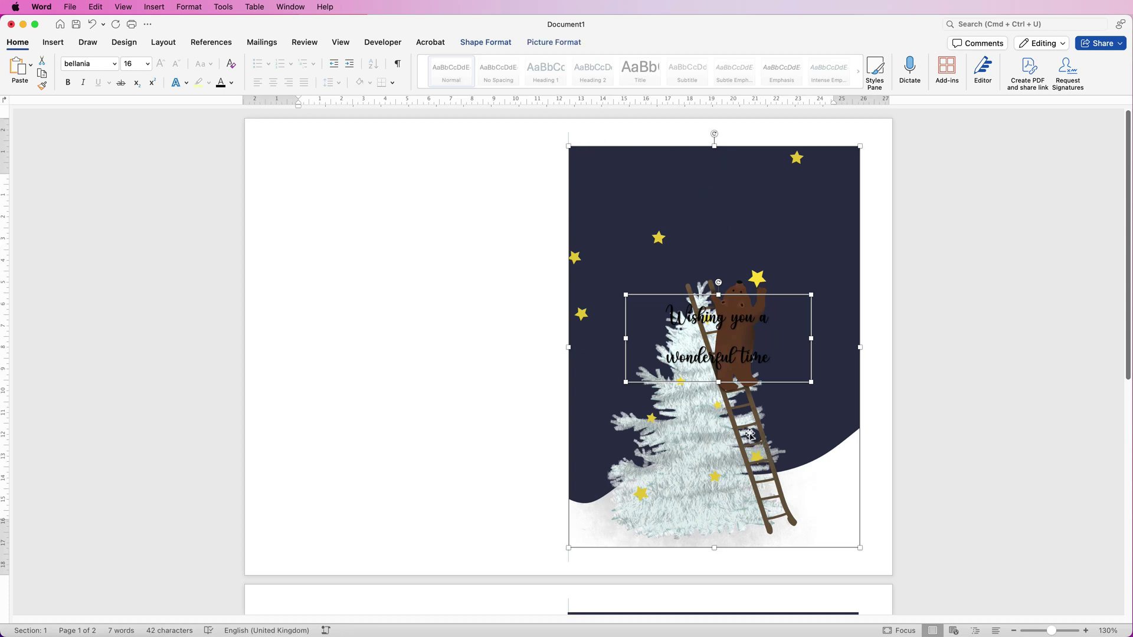
Align the greeting box to the centre and middle of the bear picture
click(501, 43)
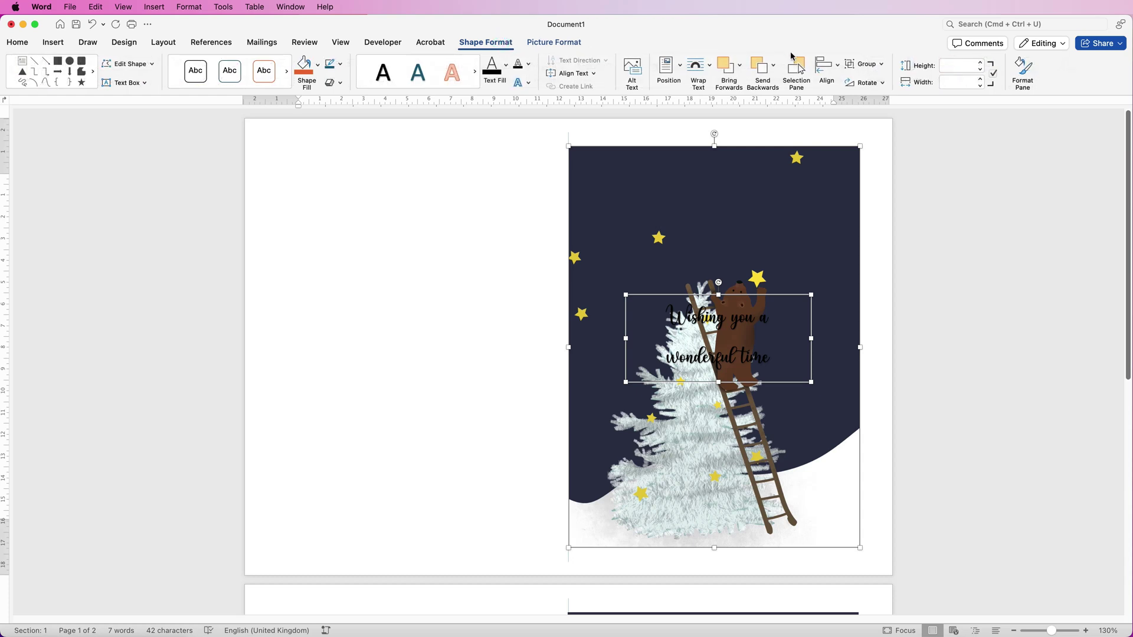
click(838, 70)
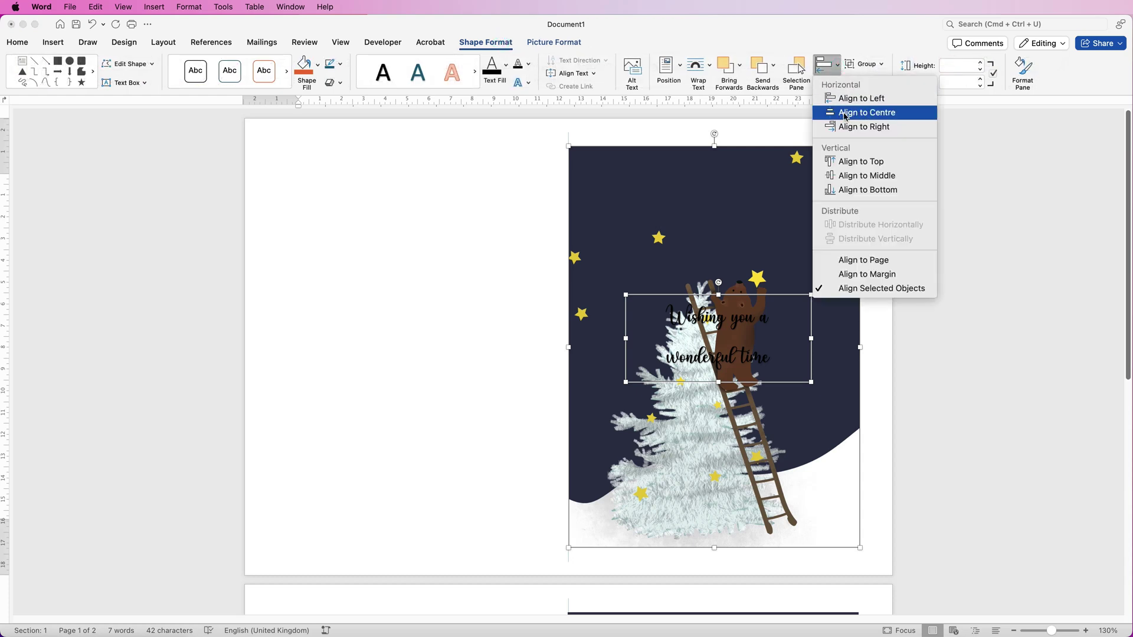
click(845, 116)
click(837, 67)
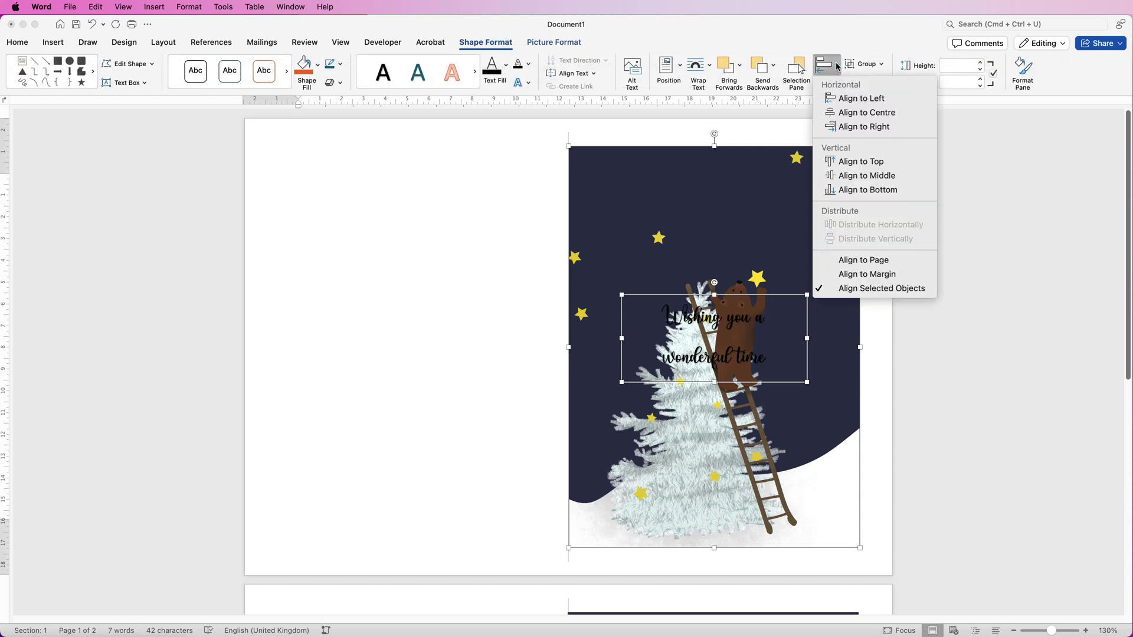
click(840, 175)
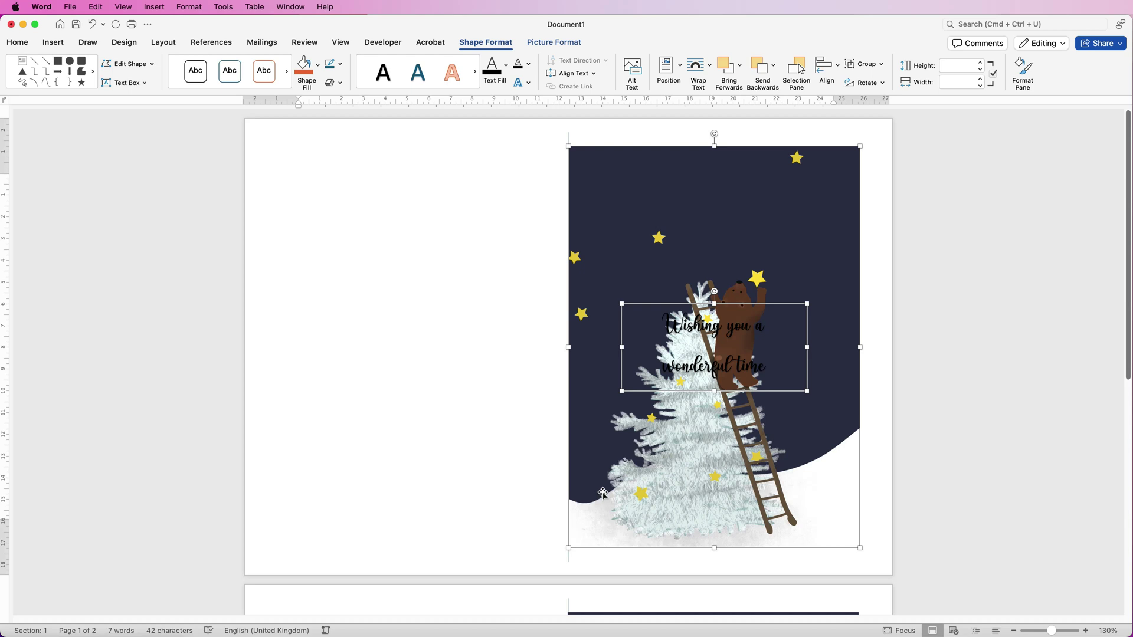
click(504, 480)
click(643, 506)
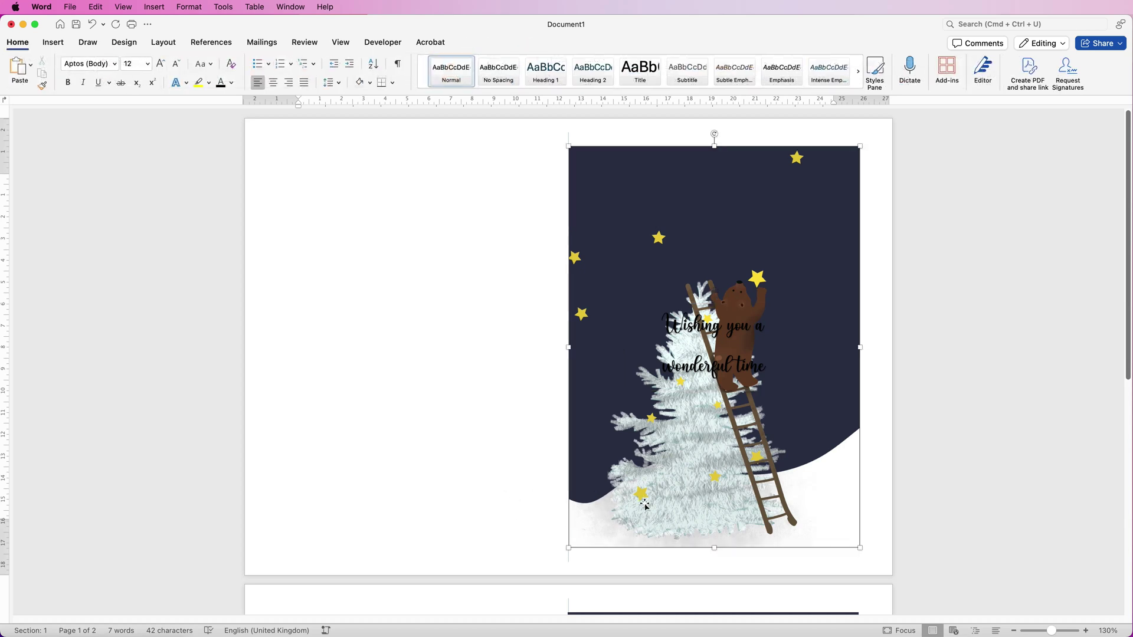
Delete page 1's bear picture and draw a helper rectangle over the right half, sent to back
key(Delete)
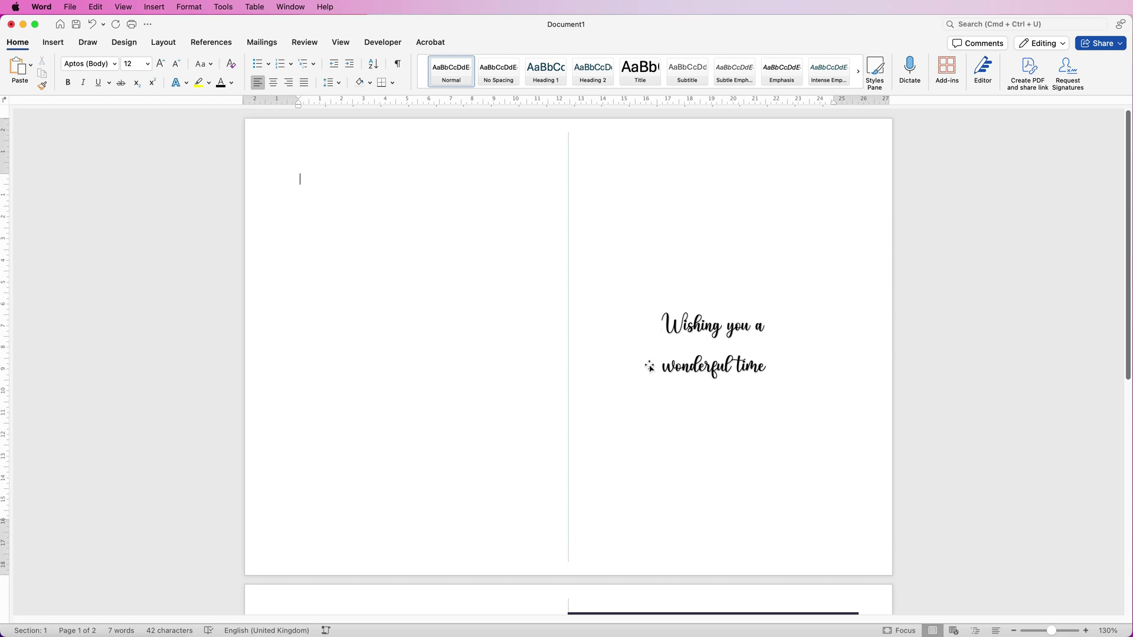
click(53, 44)
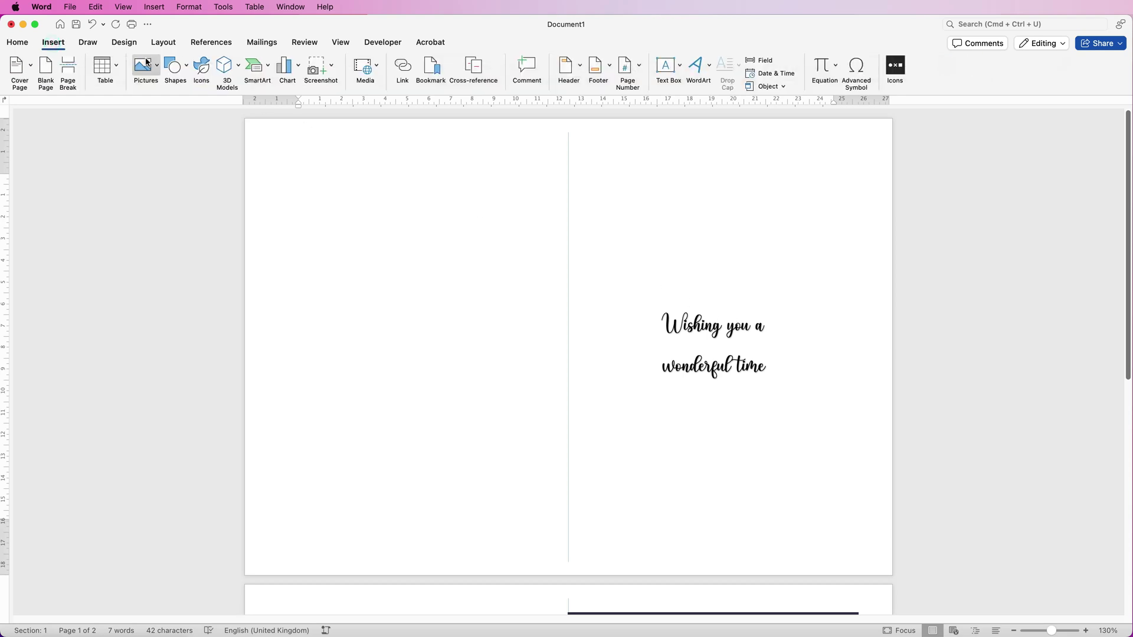
click(188, 68)
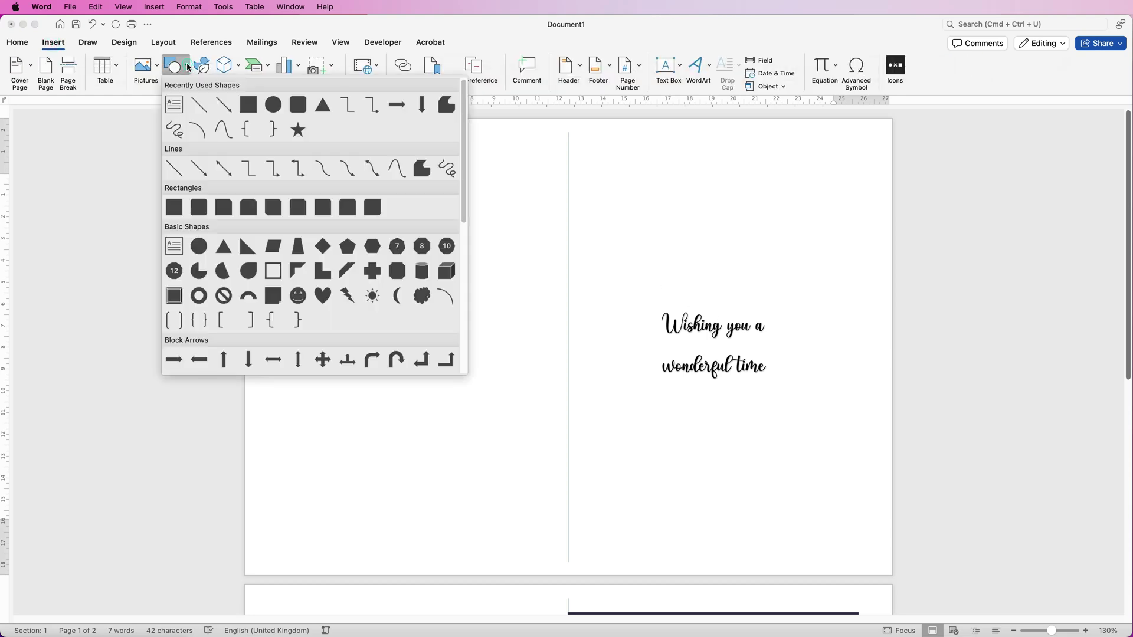
click(177, 208)
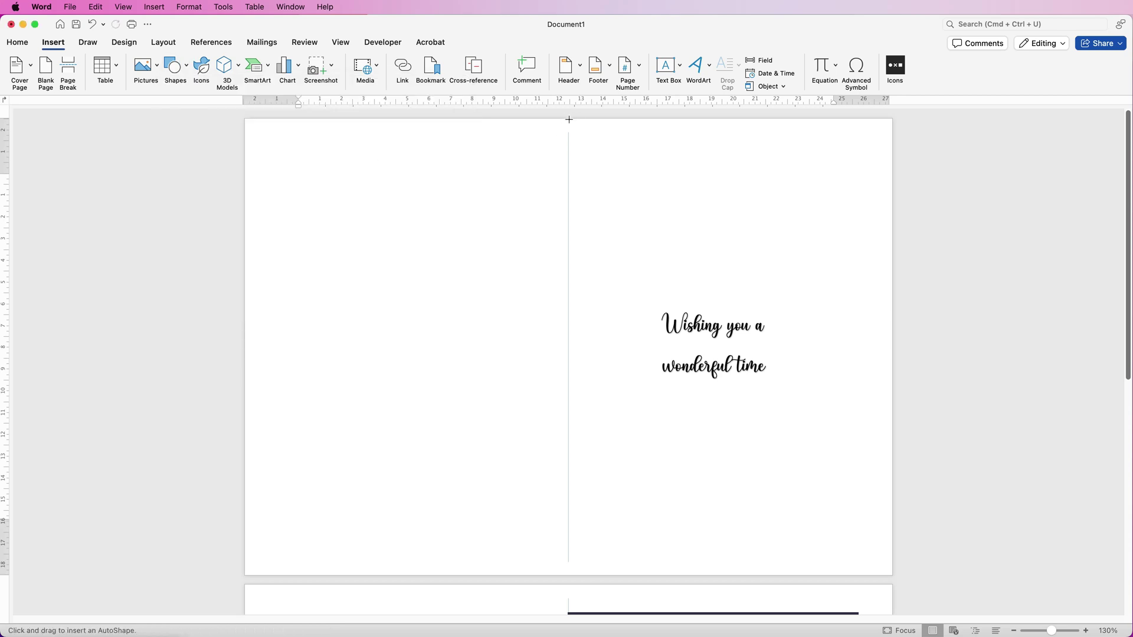
mouse_move(569, 119)
mouse_down()
mouse_move(799, 387)
mouse_move(891, 574)
mouse_up()
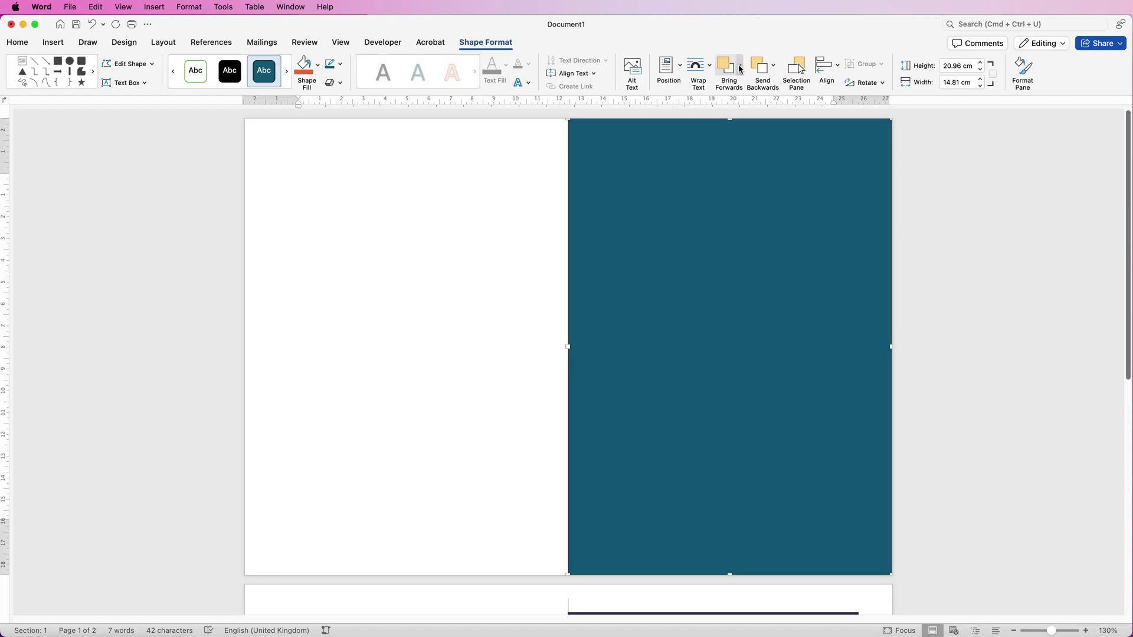
click(773, 66)
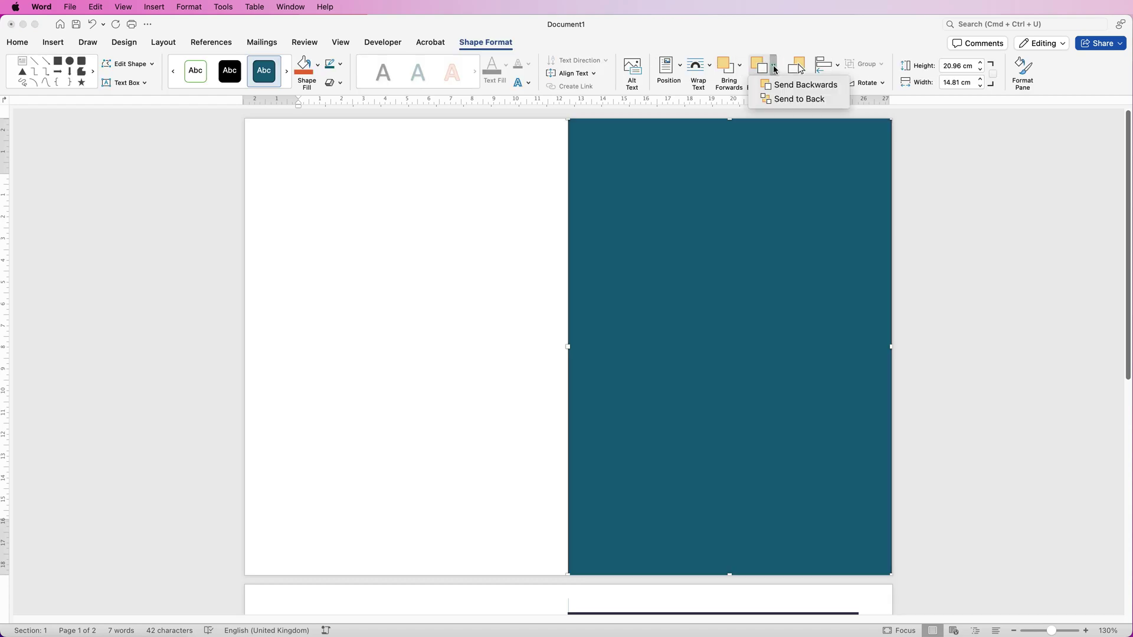
click(780, 100)
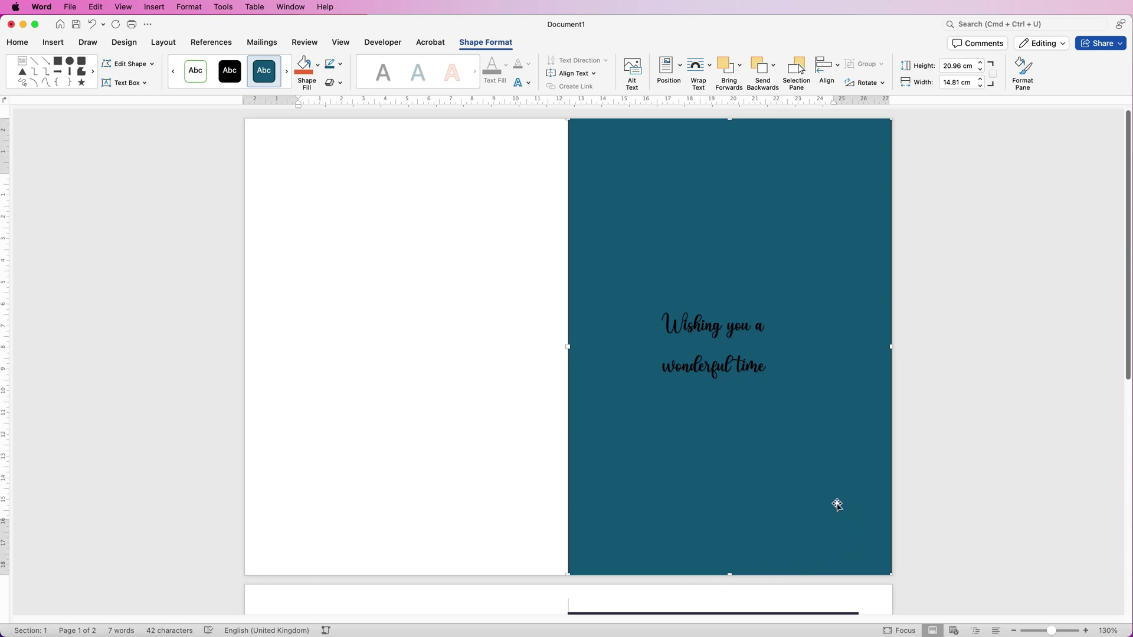
Centre the greeting horizontally and vertically on the rectangle, then delete the rectangle
click(724, 366)
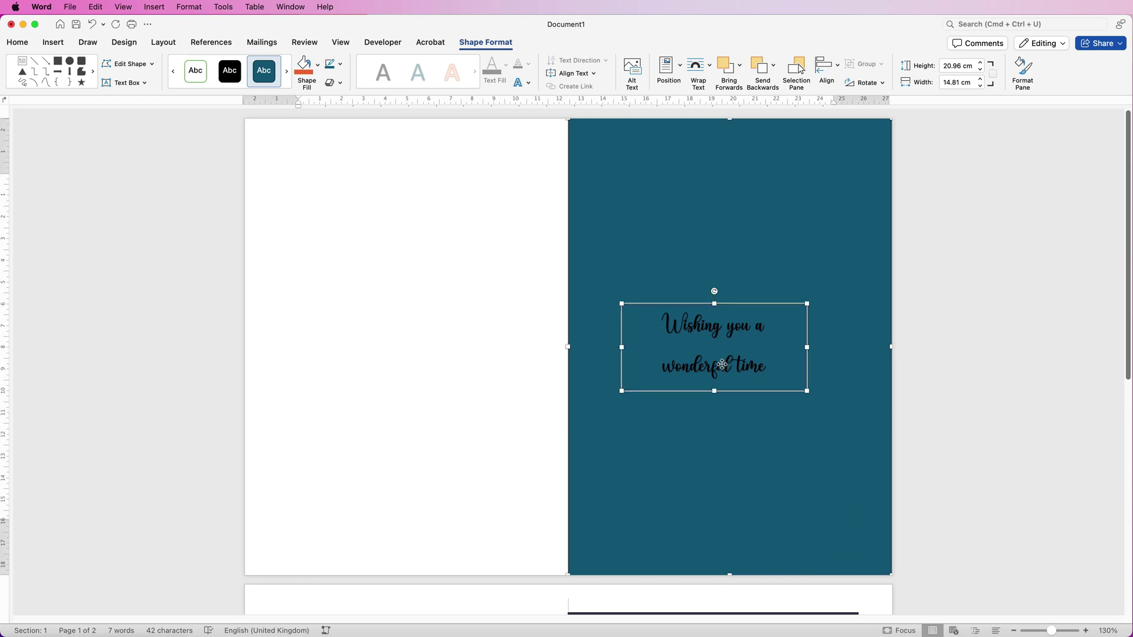
click(839, 67)
click(852, 111)
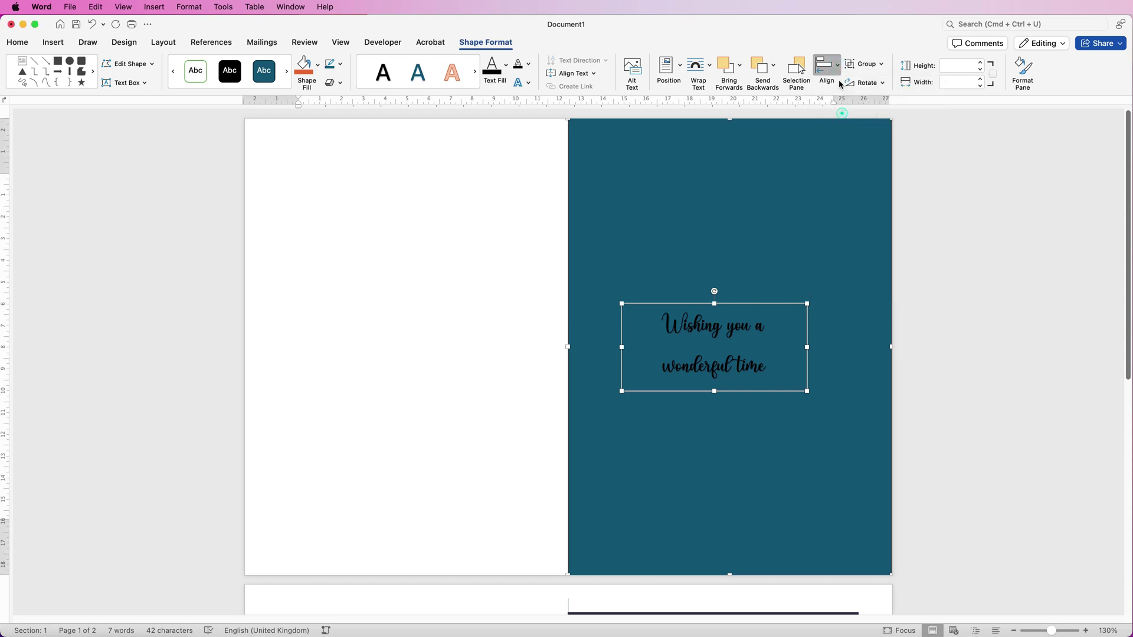
click(838, 69)
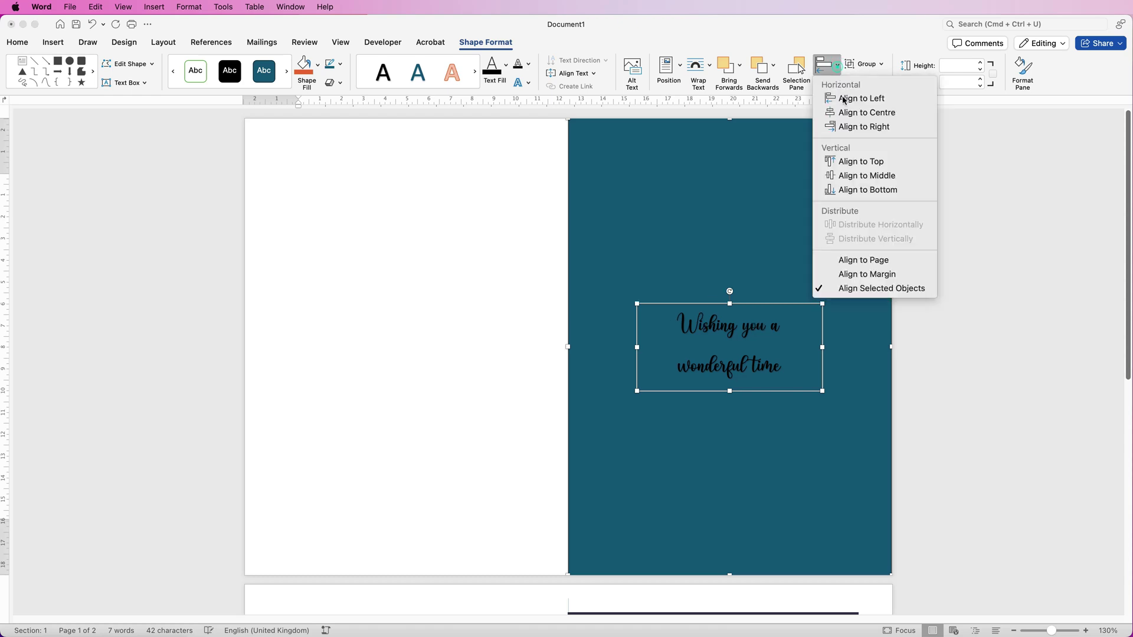
click(858, 186)
click(804, 163)
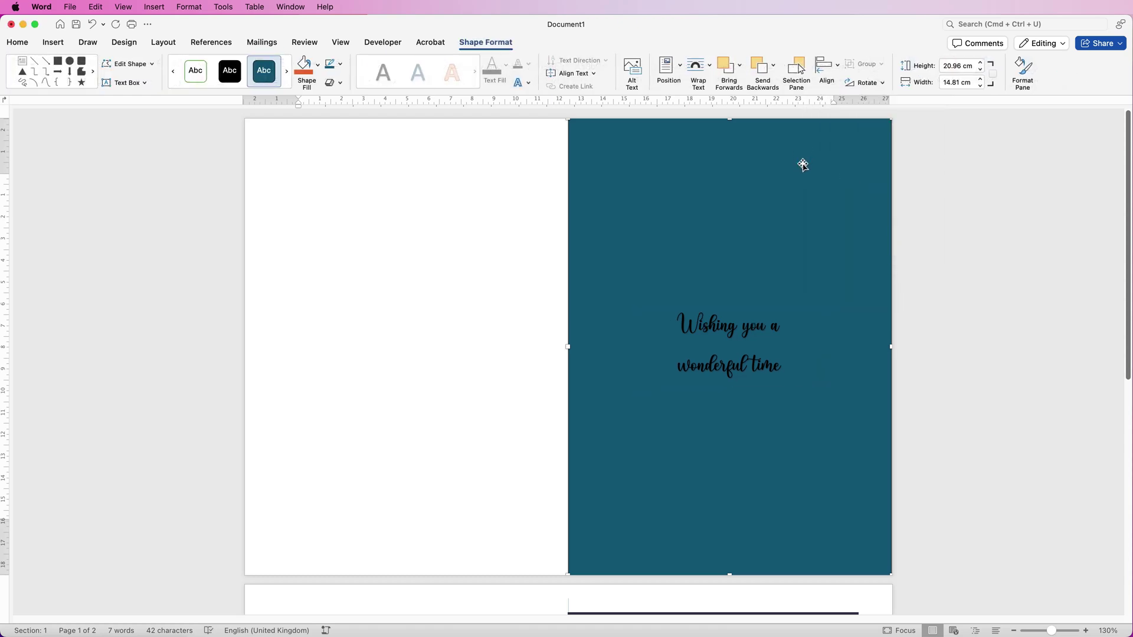
key(Delete)
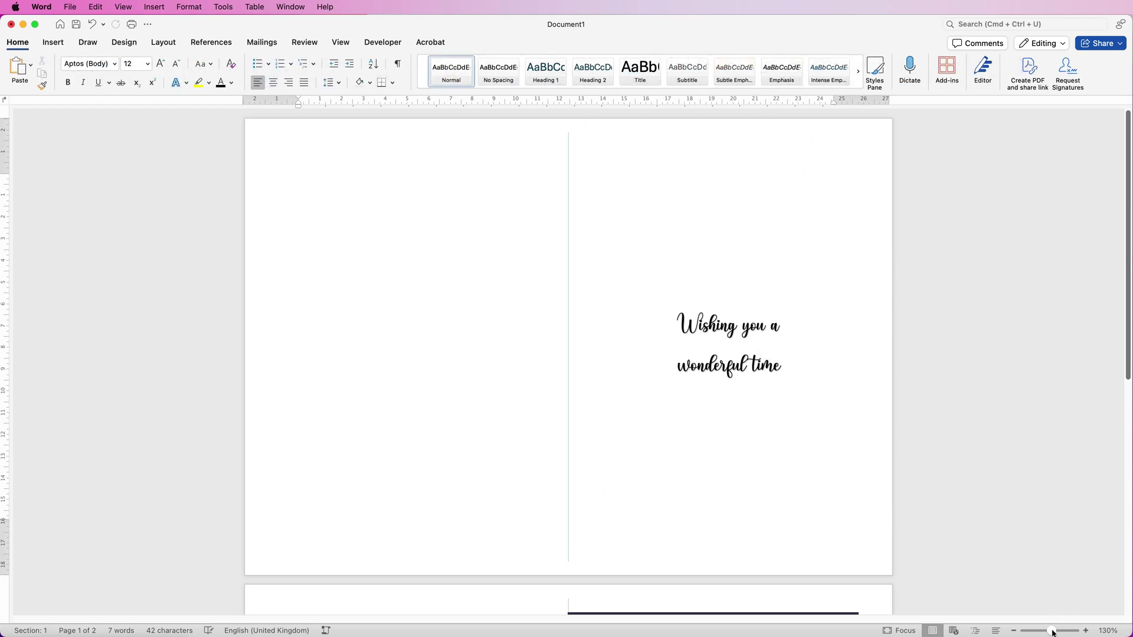
Zoom out to about 64% to see both pages and undo the greeting's last repositioning
drag(1054, 632, 1045, 631)
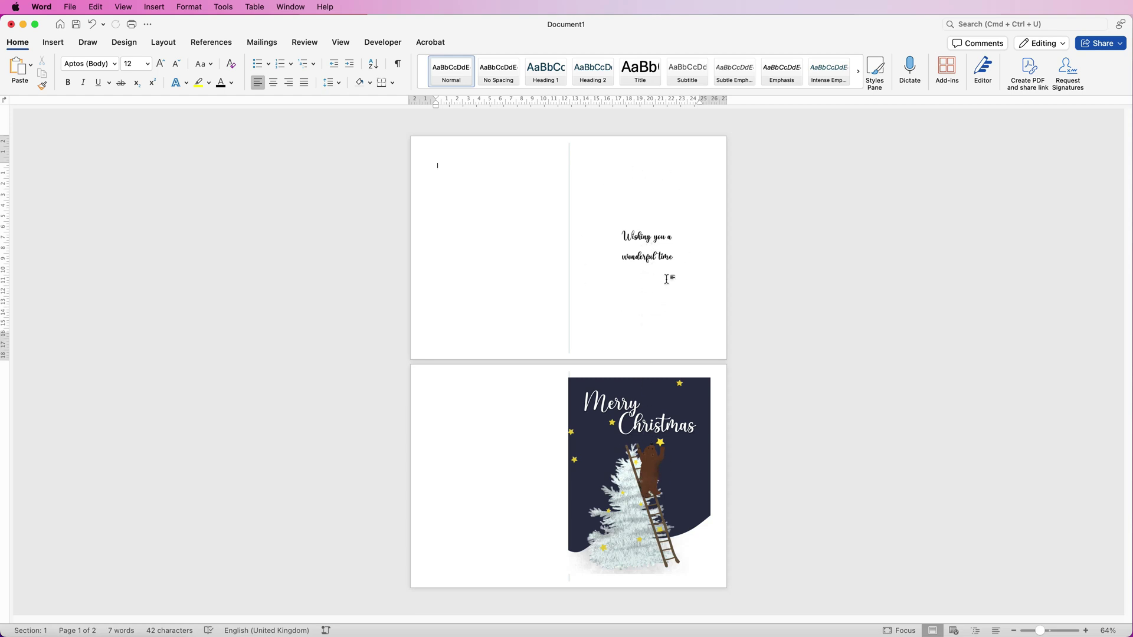
key(super+z)
key(super+z)
key(super+z)
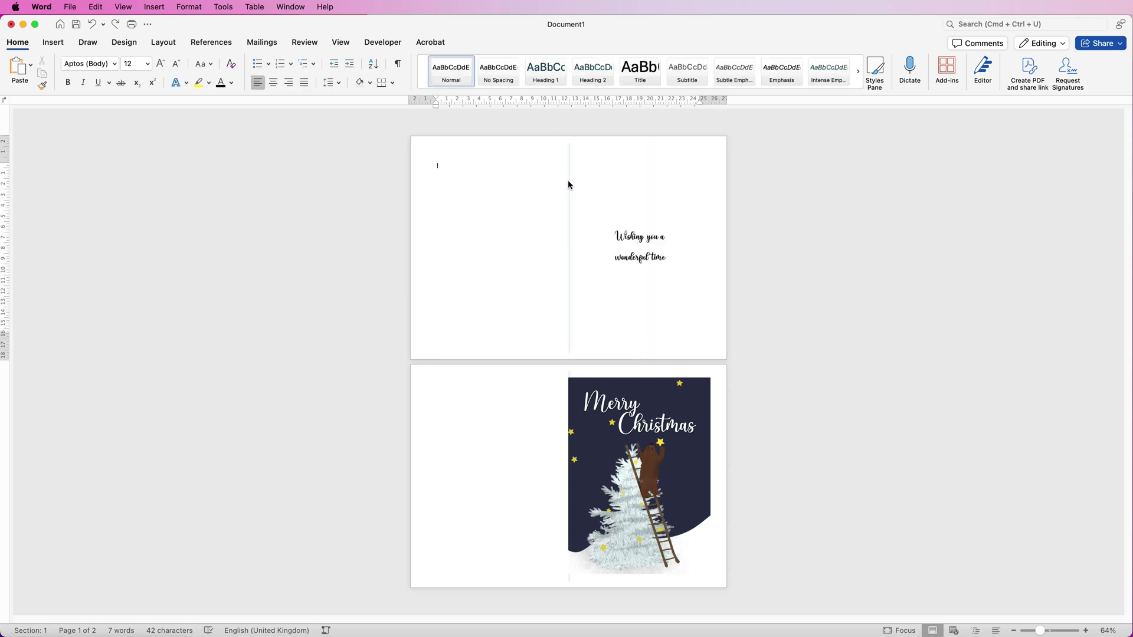
Delete the vertical fold line from the header and return to the page body
double_click(583, 151)
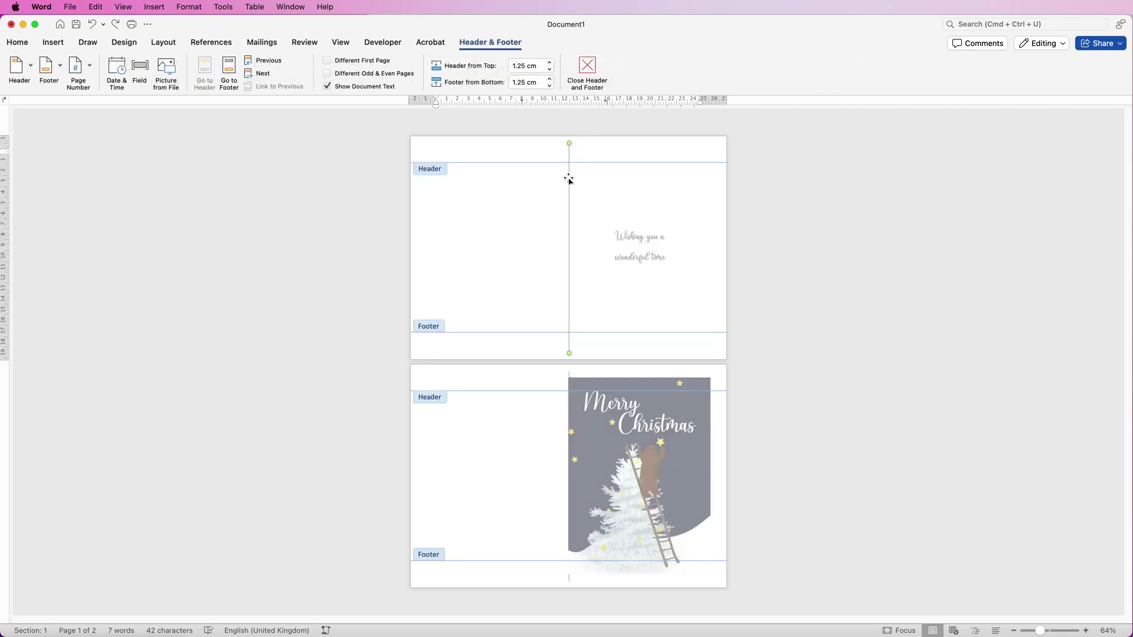
key(Delete)
double_click(556, 257)
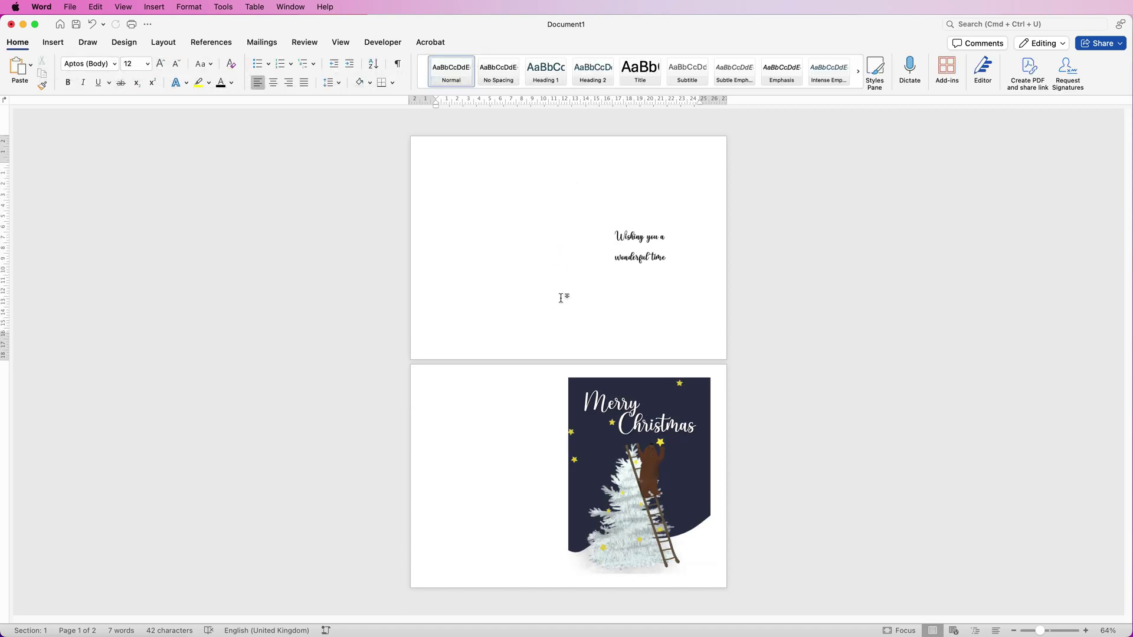